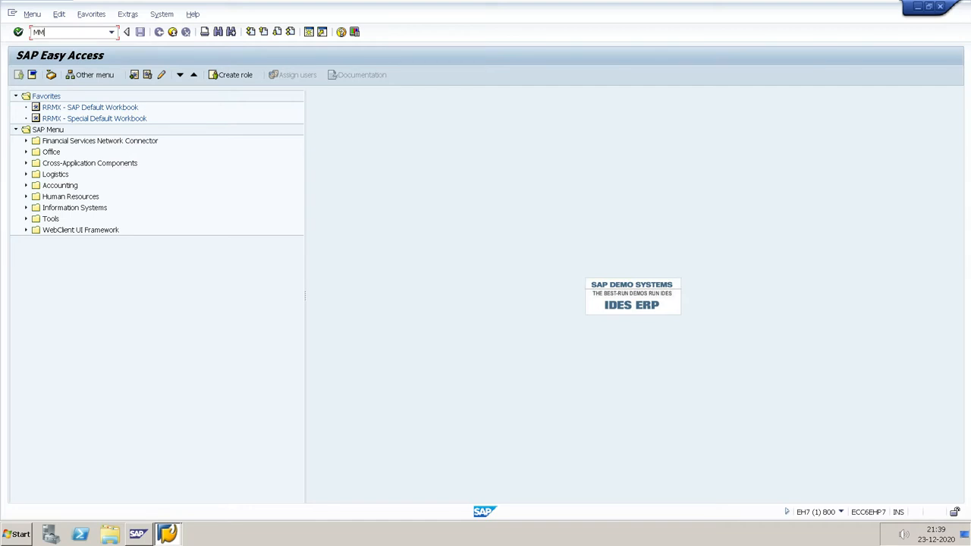
Step: Start creating a material with industry sector Mechanical Engineering and material type Pipeline material
key("Return")
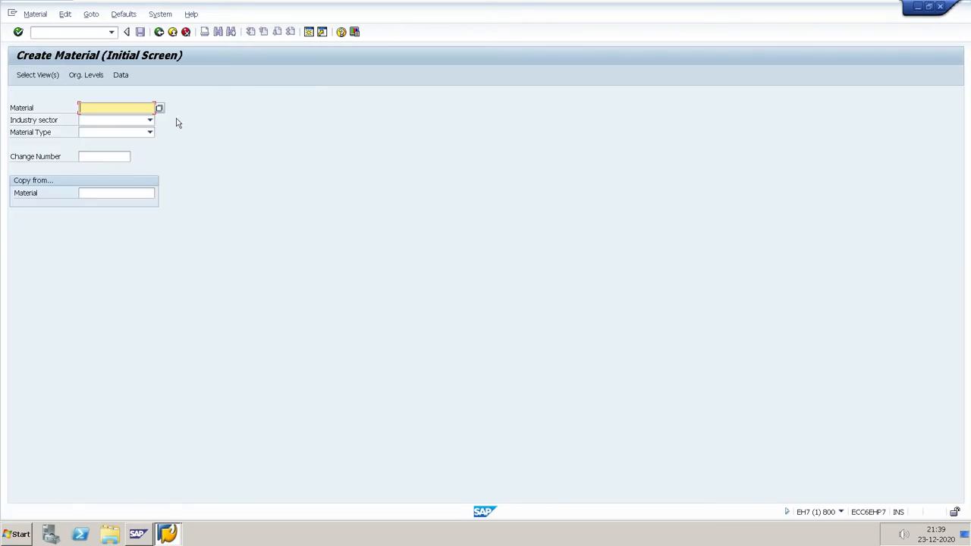
left_click(150, 121)
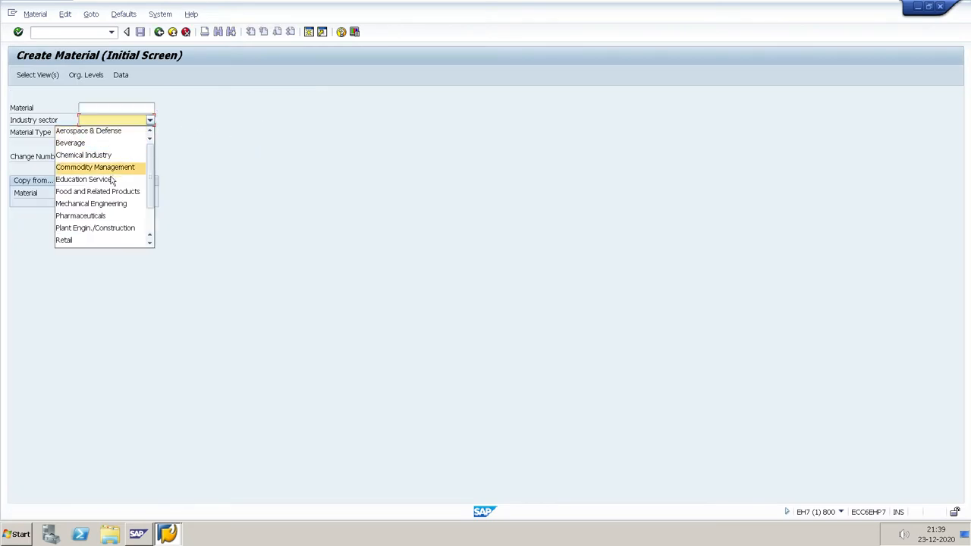
left_click(104, 203)
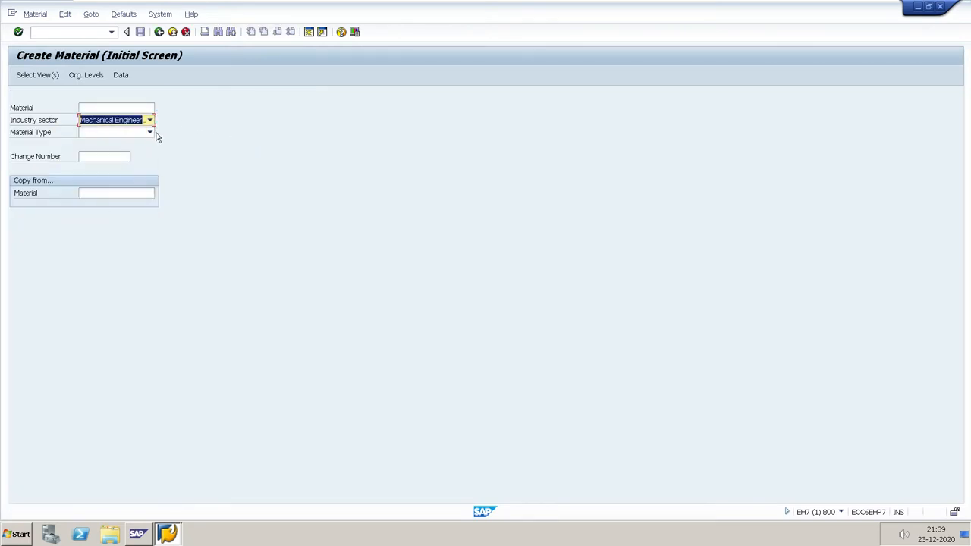
left_click(150, 134)
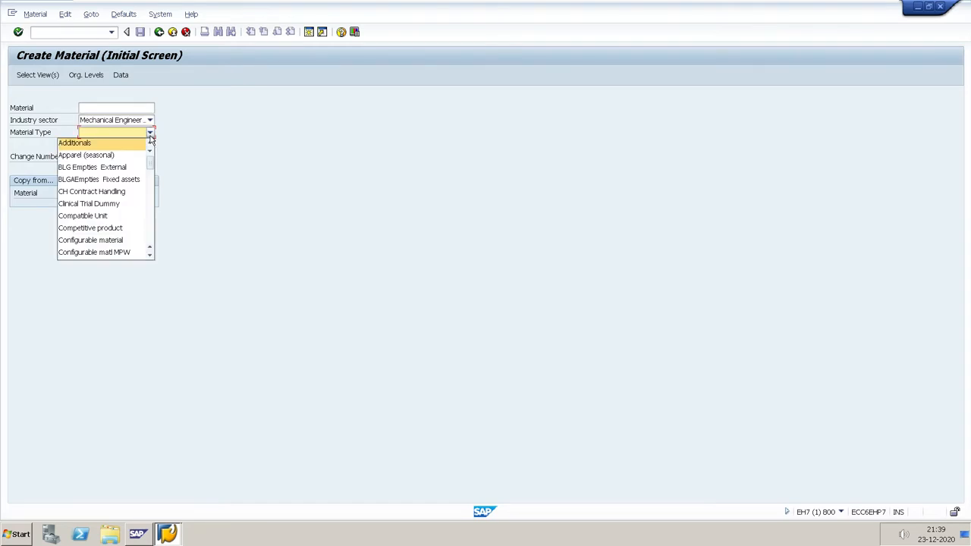
key("p")
key("p")
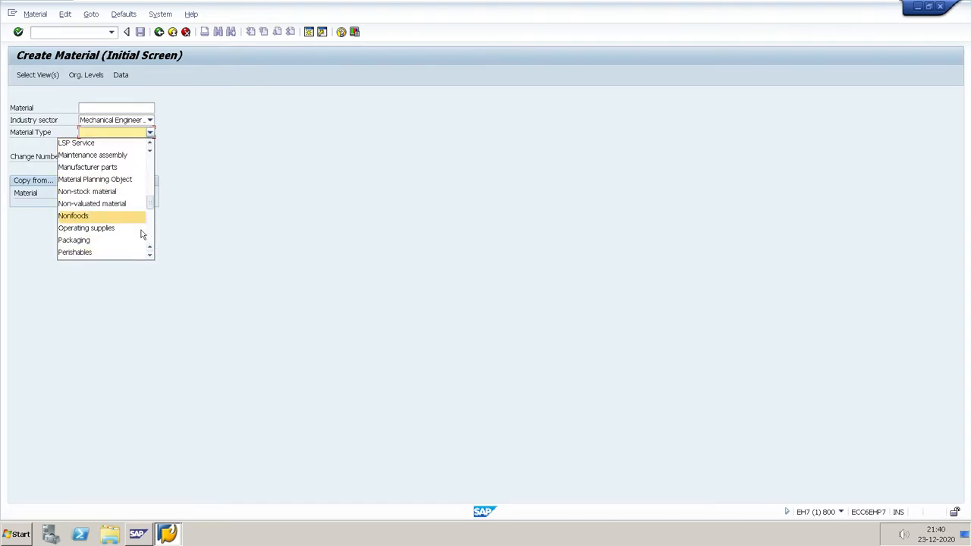
left_click(150, 256)
left_click(150, 255)
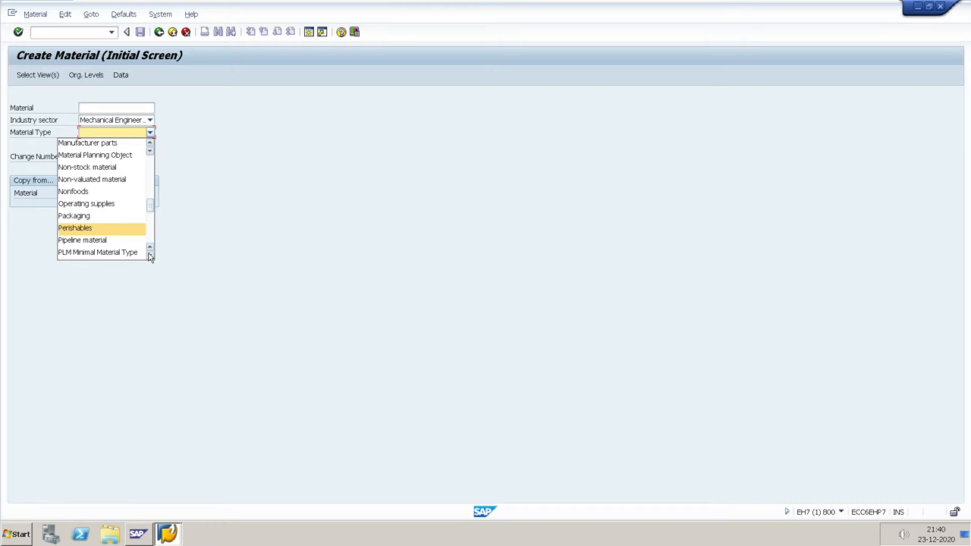
left_click(111, 242)
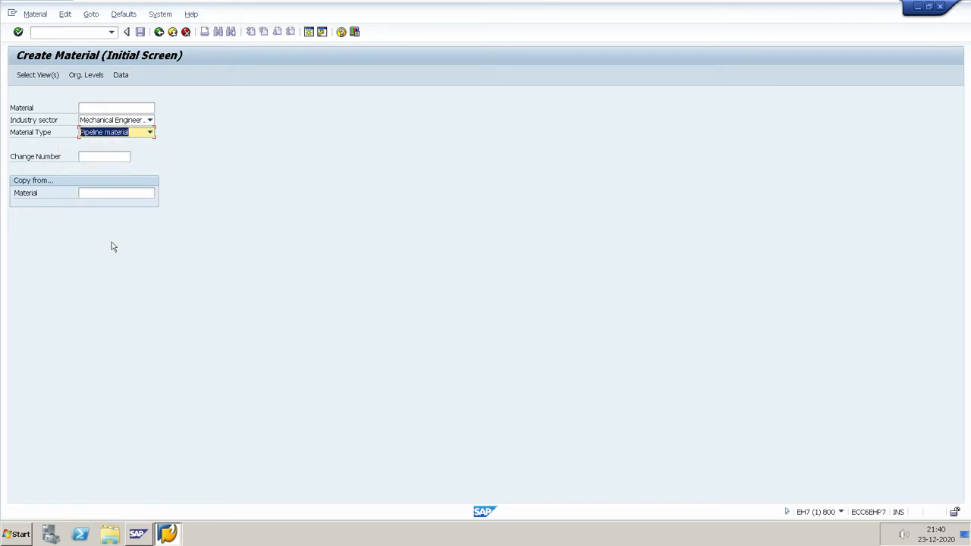
Step: Accept the Basic Data, Purchasing and Accounting views for the material and set the plant to KUP1
key("Return")
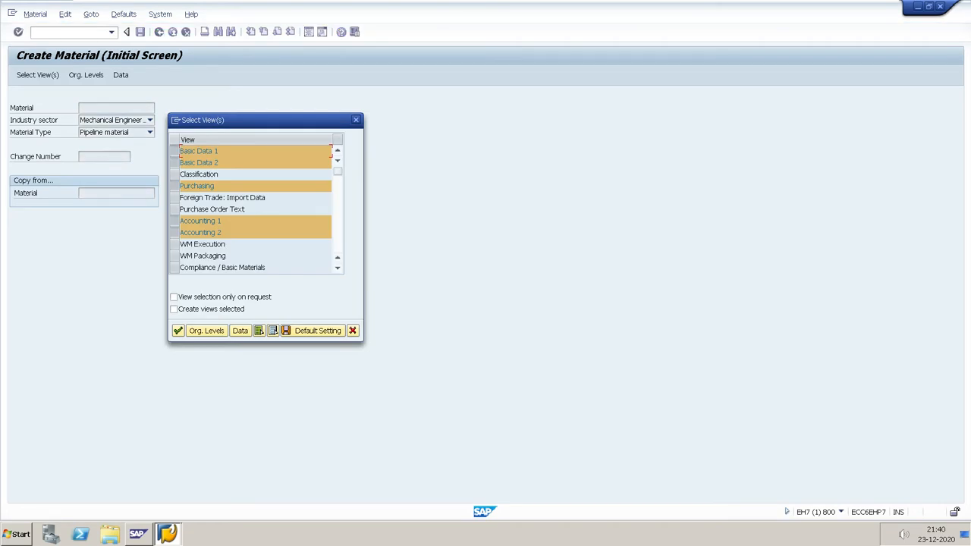
left_click(338, 250)
left_click(338, 177)
left_click(178, 331)
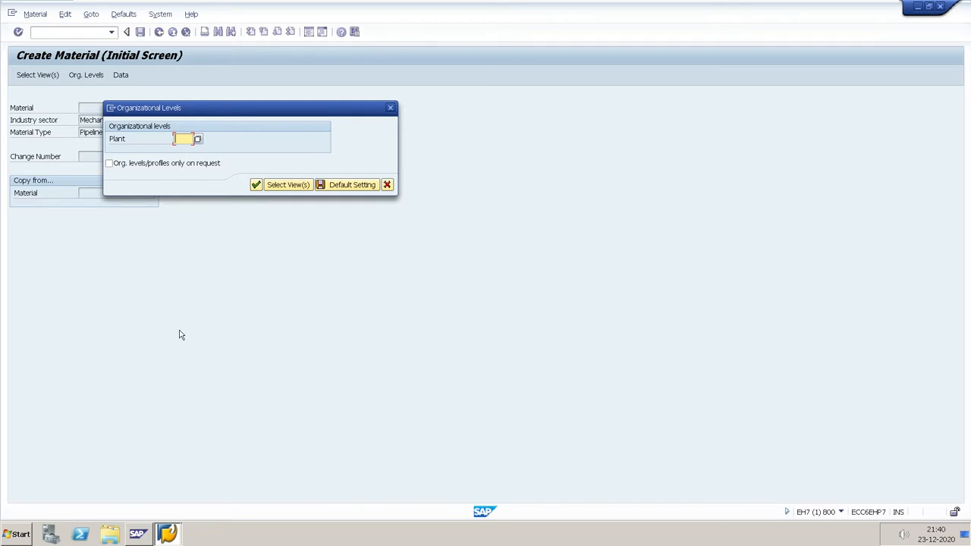
type("KU")
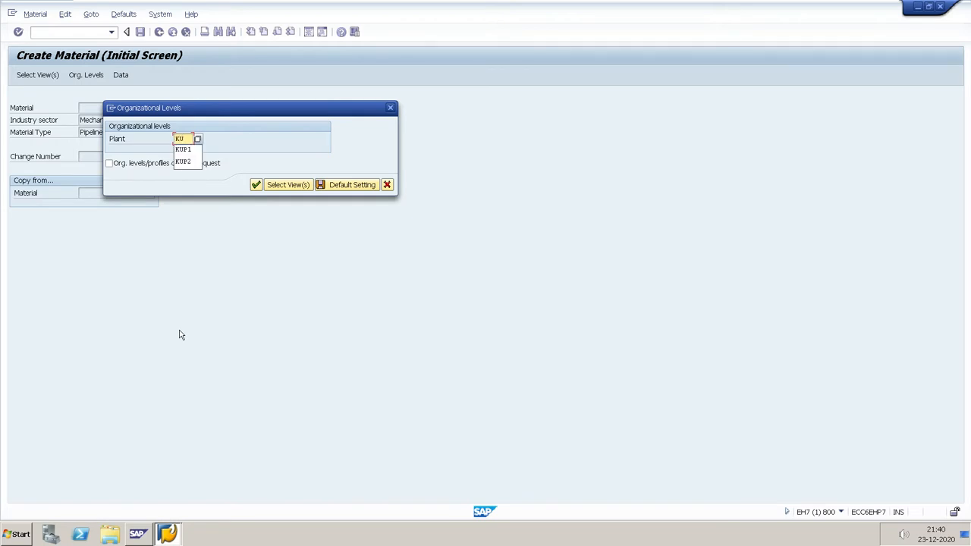
type("P1")
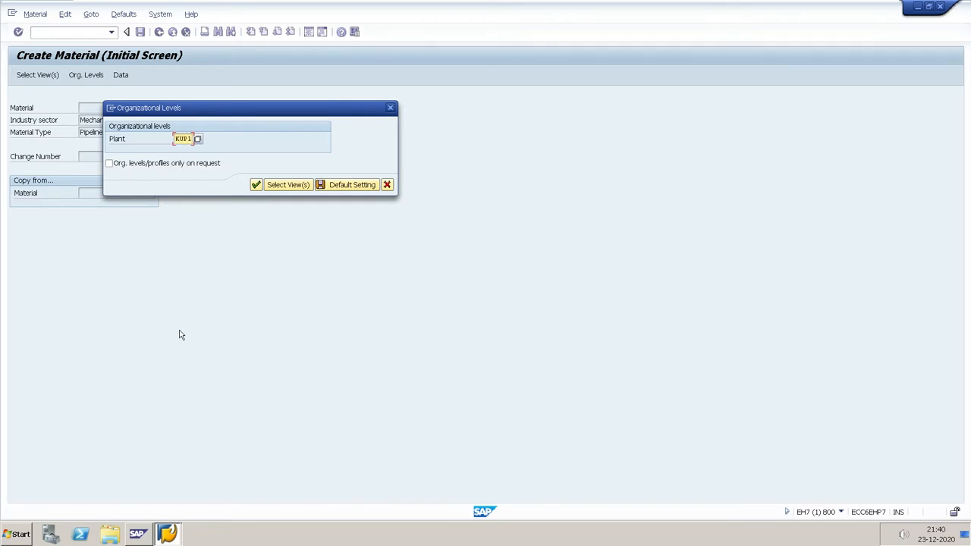
key("Return")
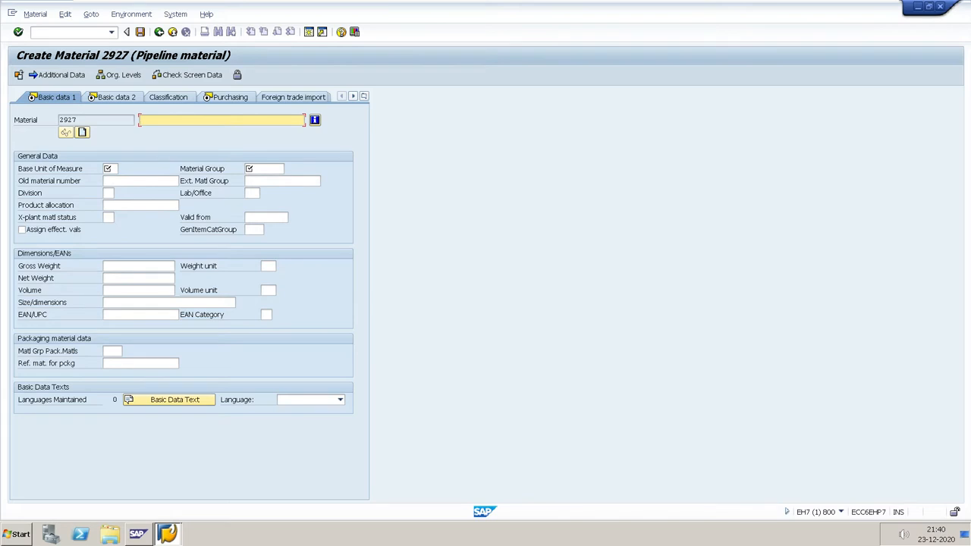
Step: Describe the material as WATER, with base unit of measure L and material group 00120
type("WATER")
left_click(111, 168)
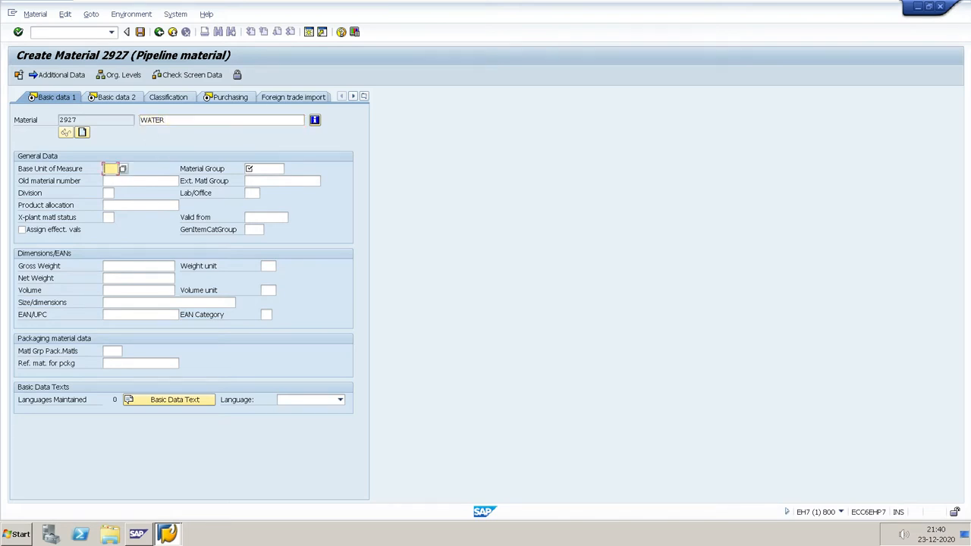
left_click(264, 169)
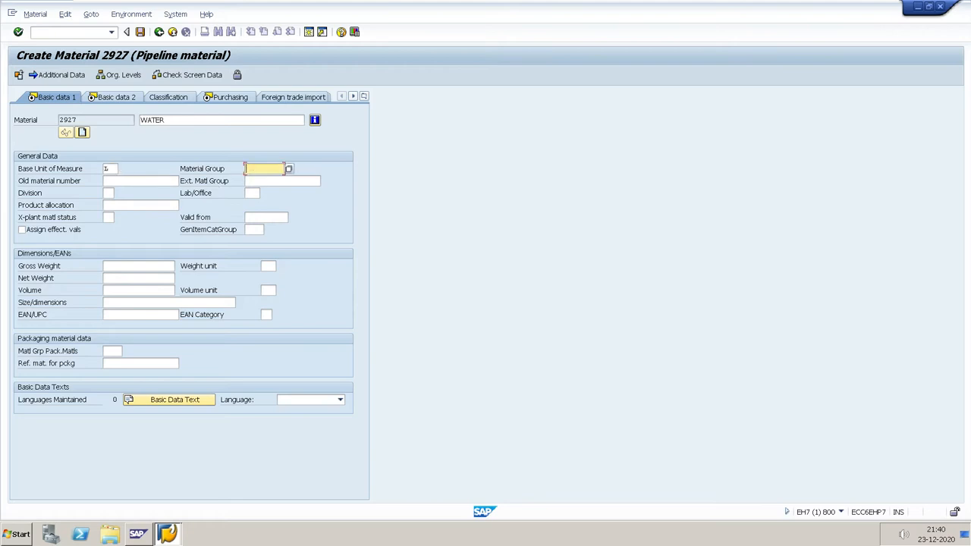
type("0")
key("Down")
key("Return")
key("Return")
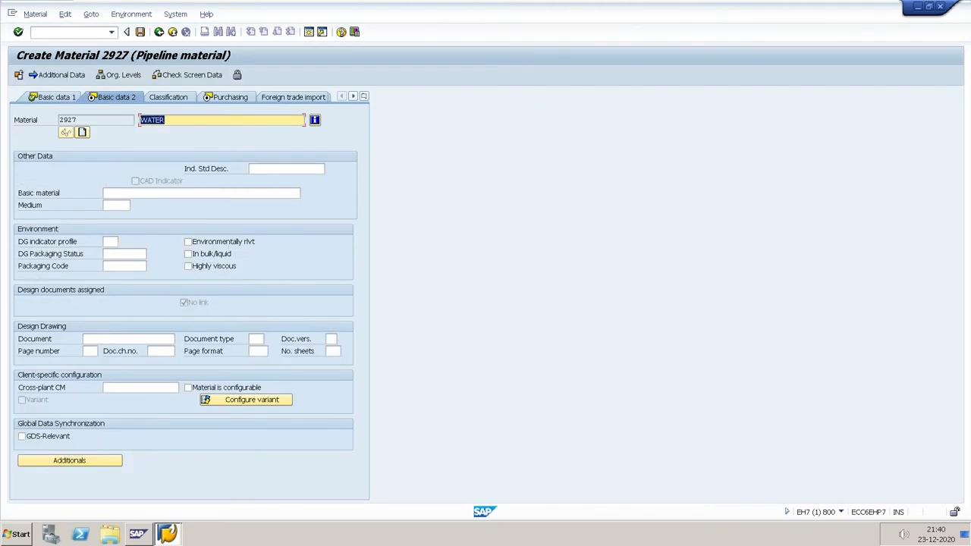
Step: Leave the second basic data view unfilled and assign purchasing group KPG in the purchasing data
key("Return")
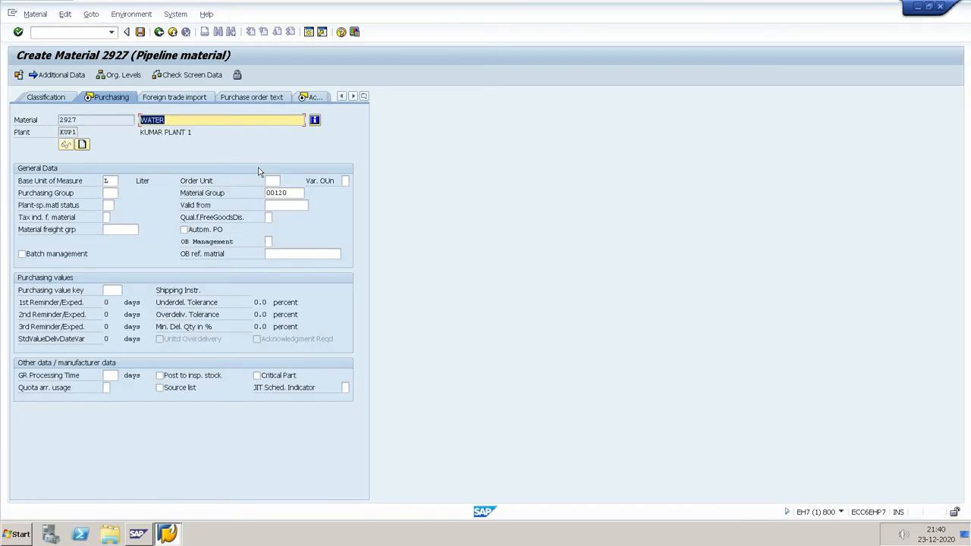
key("Tab")
key("Tab")
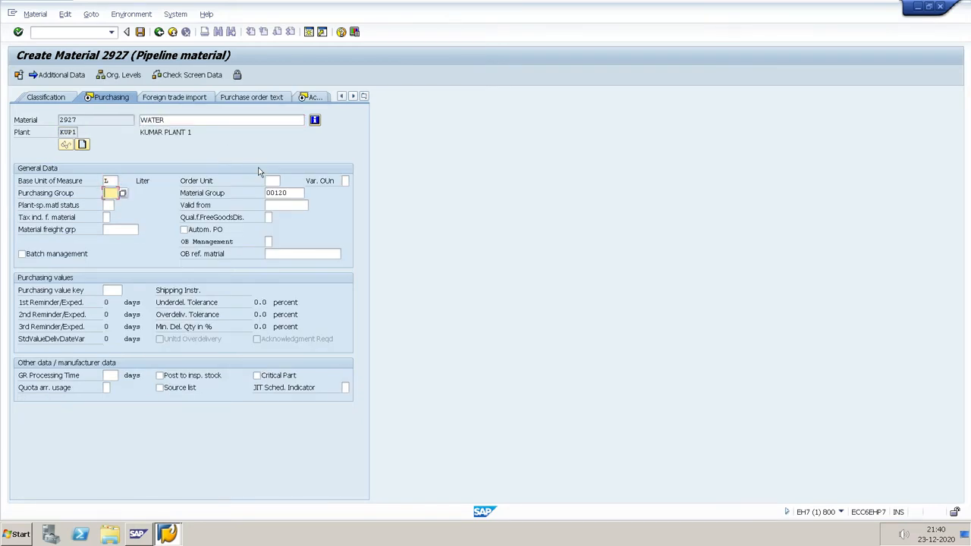
key("BackSpace")
key("Down")
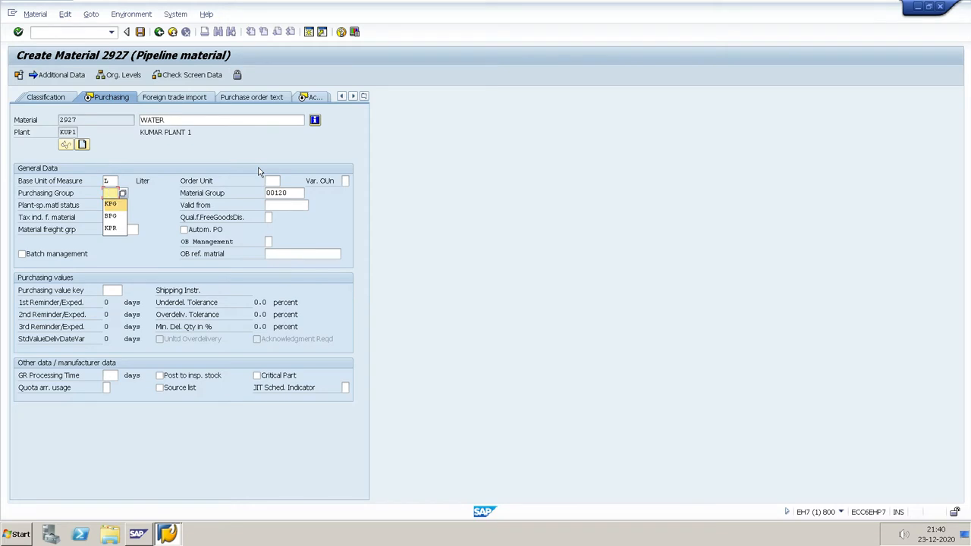
key("Return")
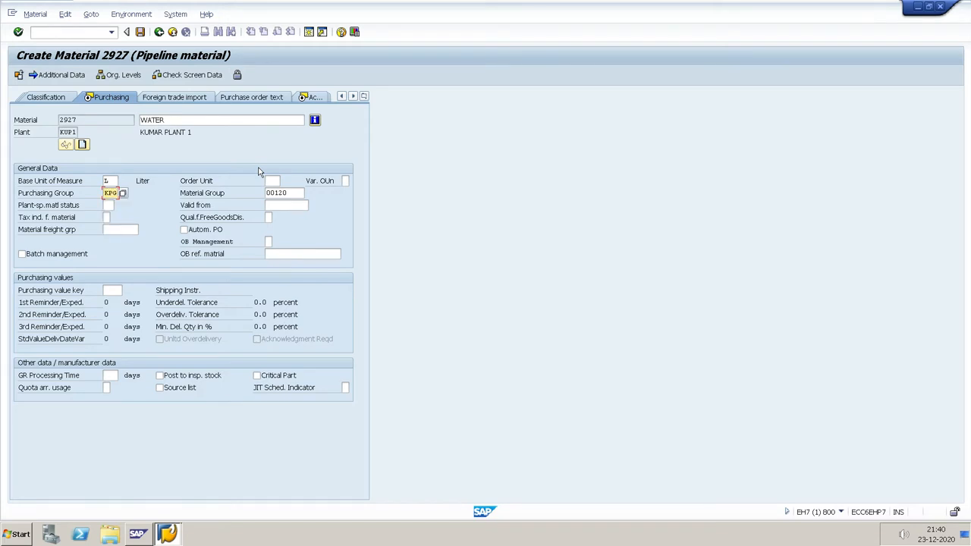
key("Return")
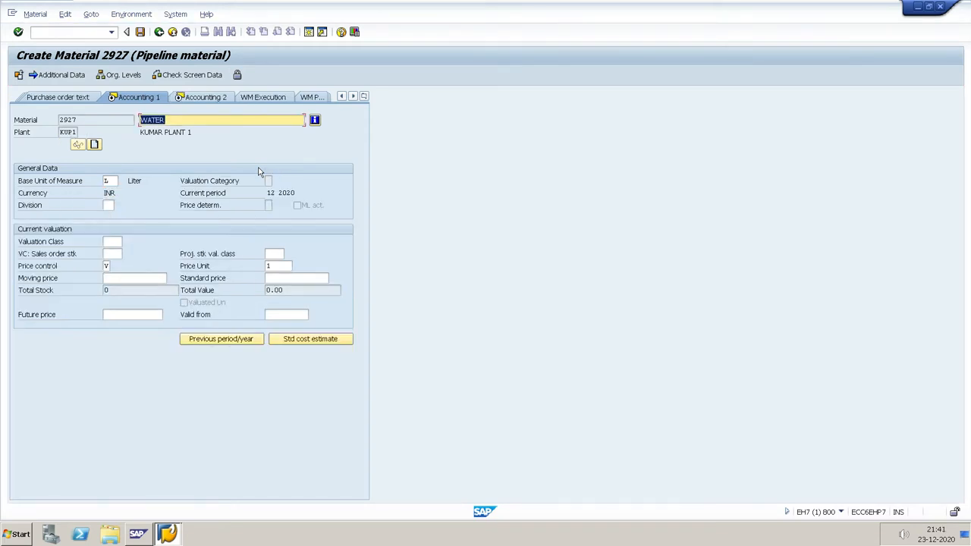
Step: Set valuation class 3000 and moving price 500 in the accounting data, and save the material
left_click(111, 241)
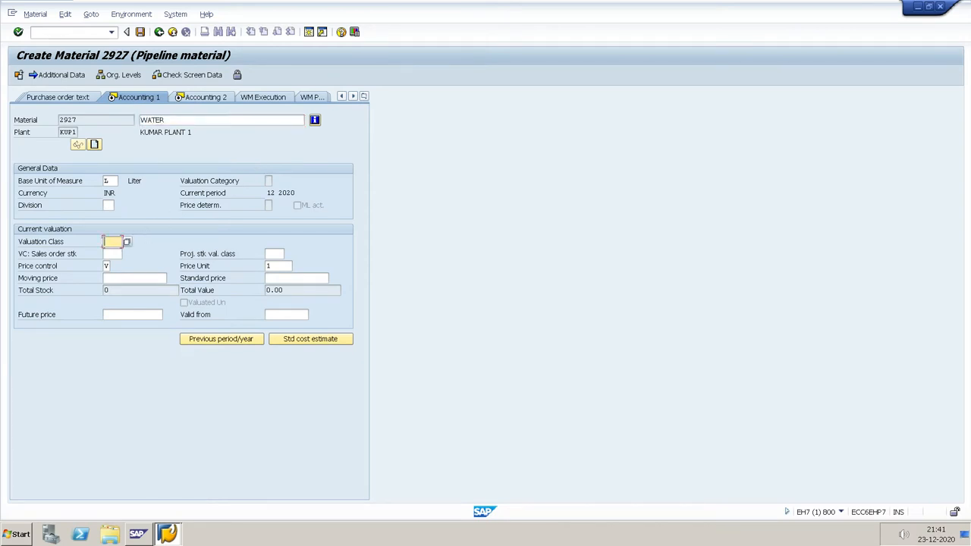
left_click(129, 242)
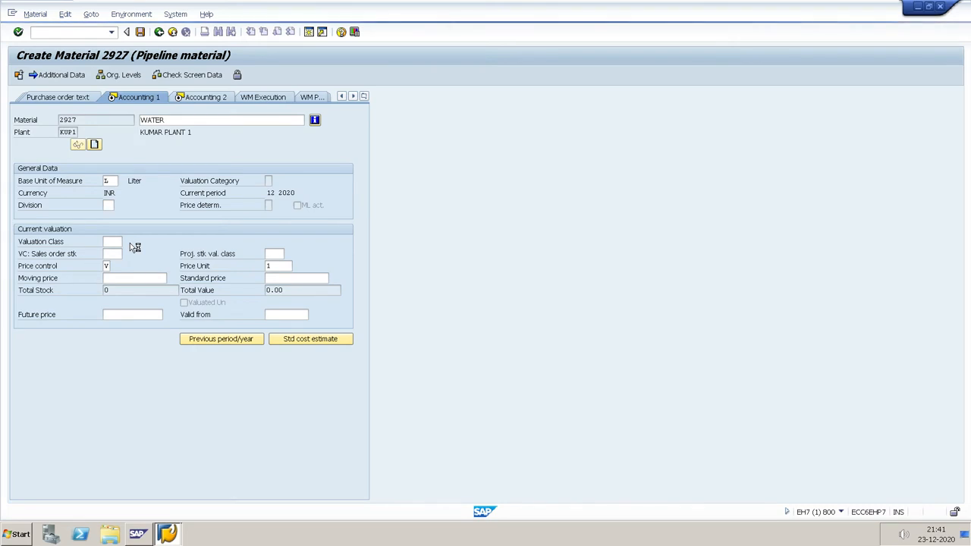
double_click(390, 220)
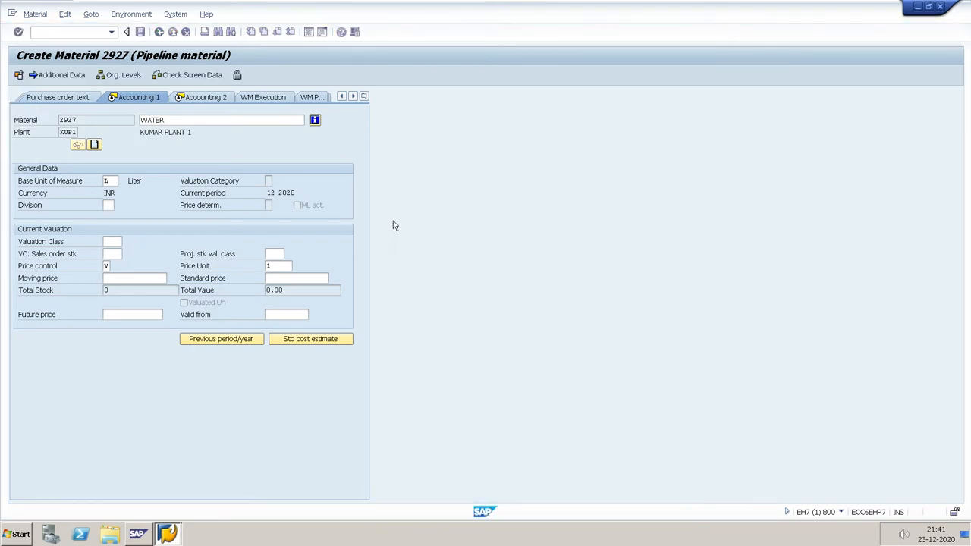
left_click(134, 278)
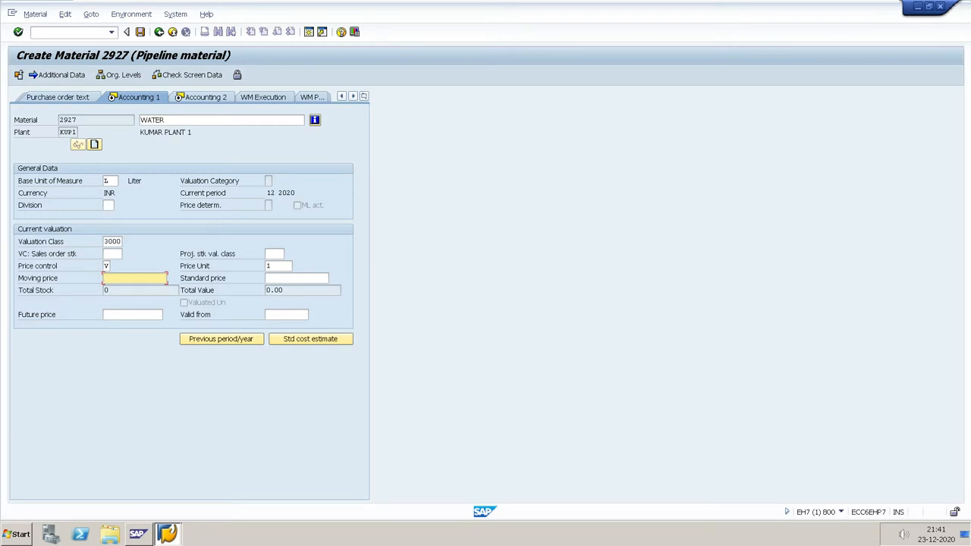
type("500")
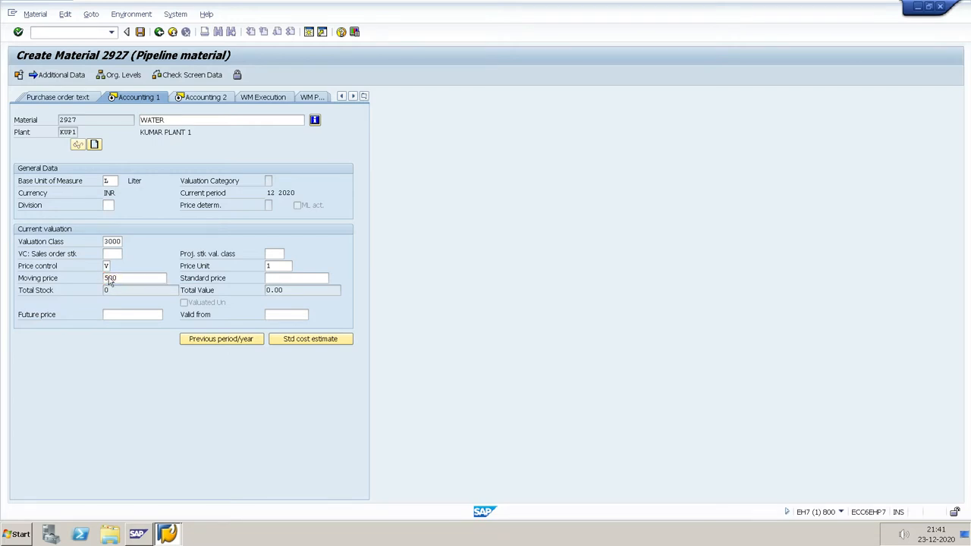
key("Return")
key("Return")
key("Return")
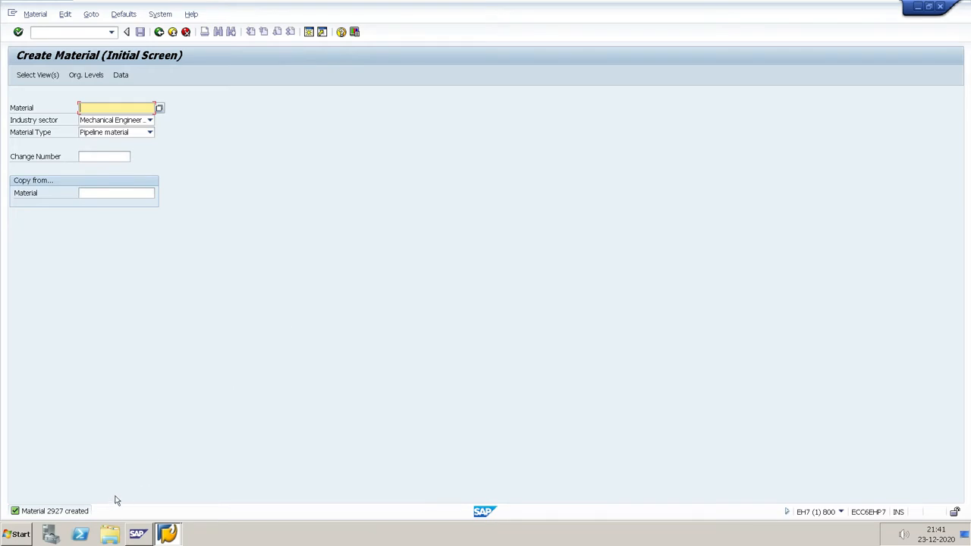
Step: Open the Materials List report with transaction MM60 in a new session
left_click(308, 32)
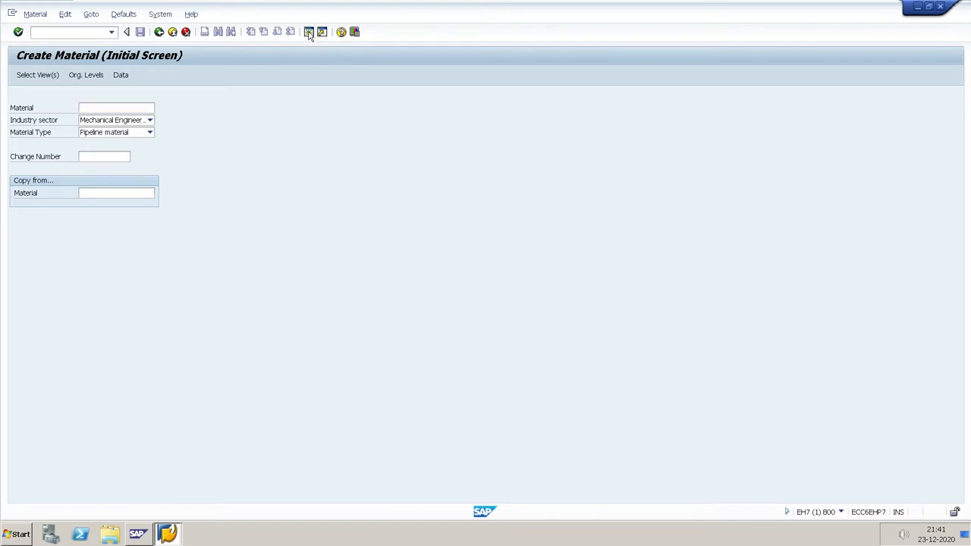
type("MM")
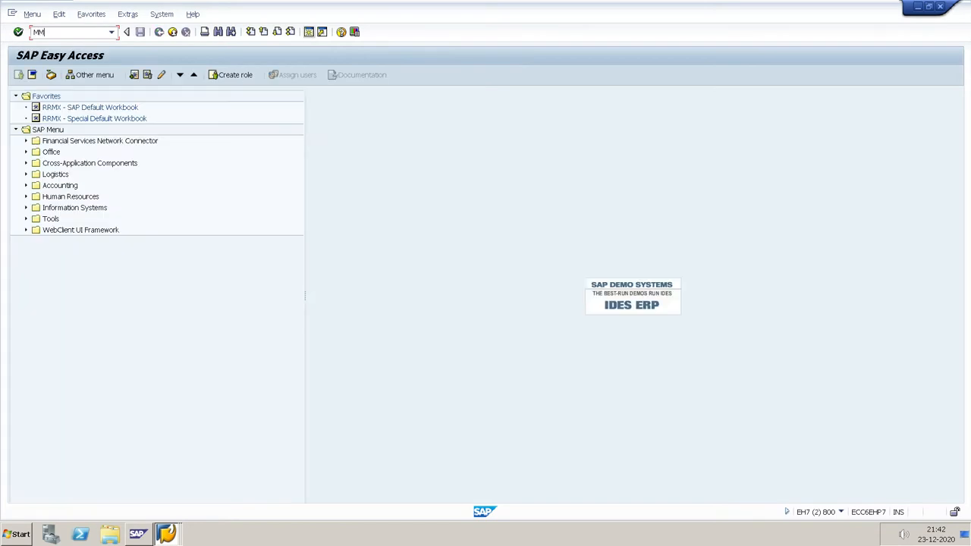
type("60")
key("Return")
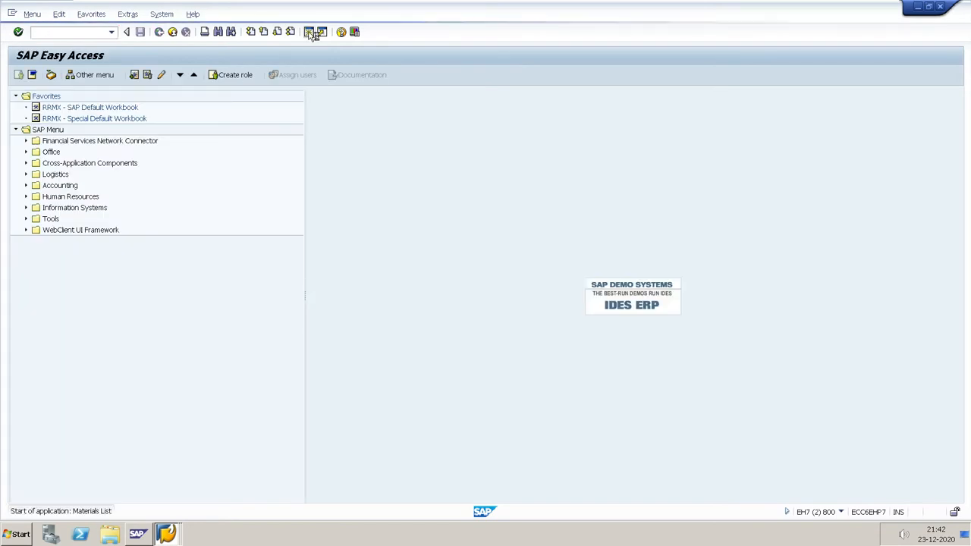
key("BackSpace")
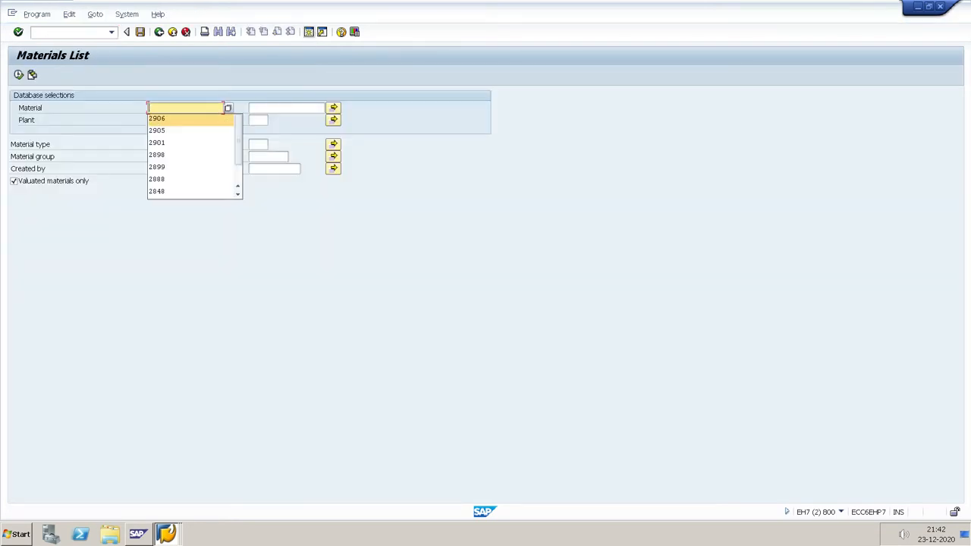
key("F8")
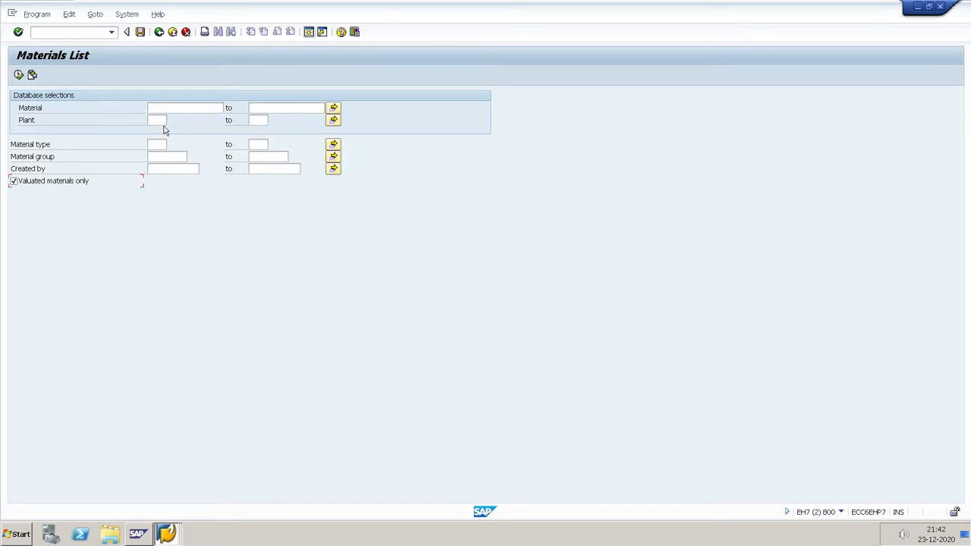
Step: List the valuated materials of plant KUP1 and select the WATER entry
left_click(157, 120)
type("KU")
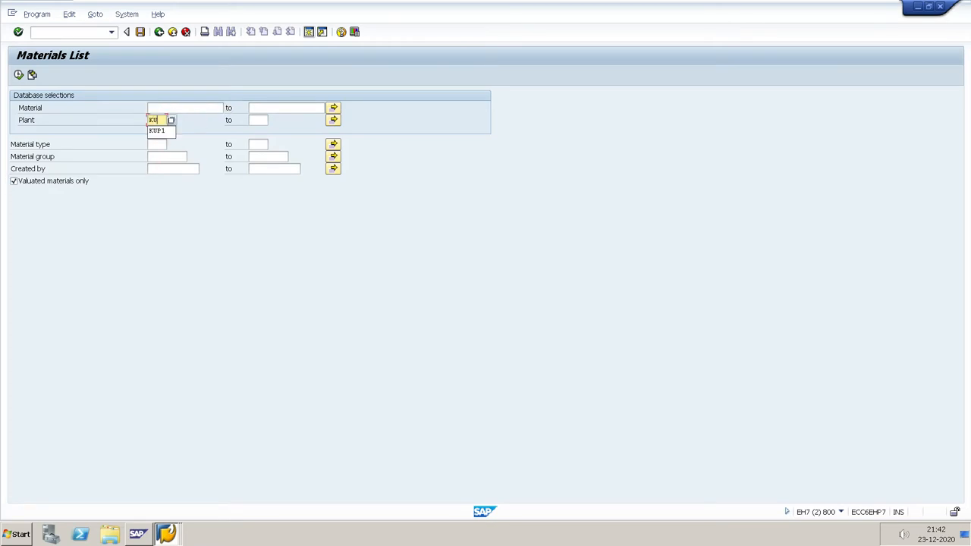
type("P1")
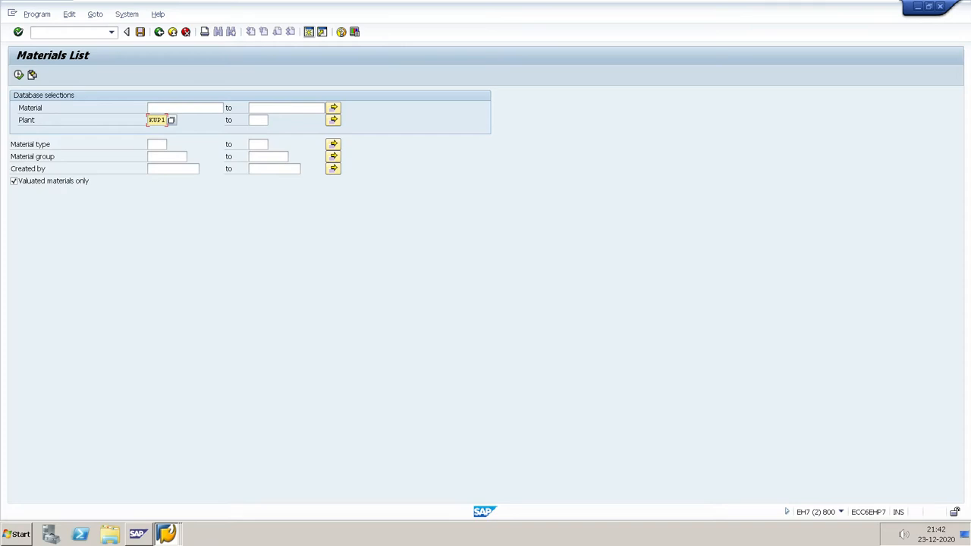
left_click(18, 75)
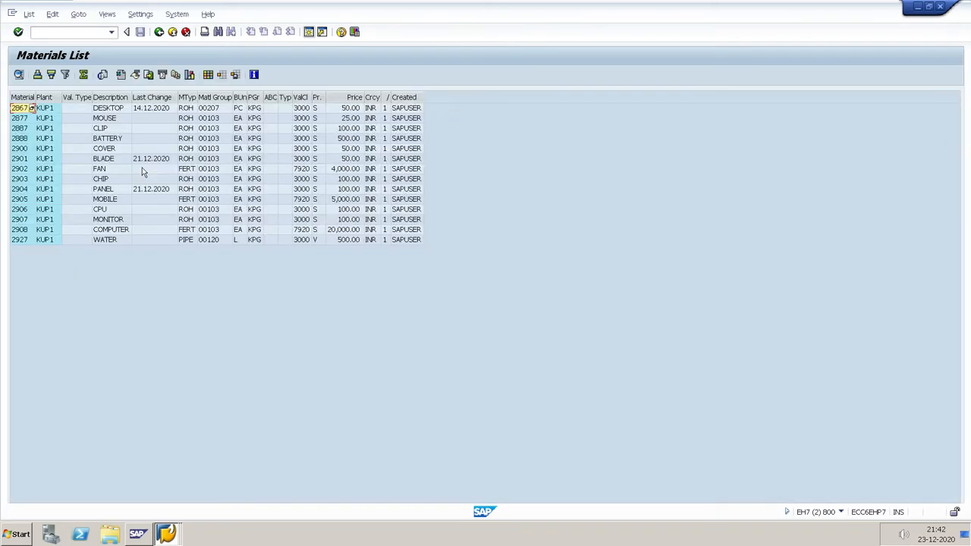
left_click(30, 241)
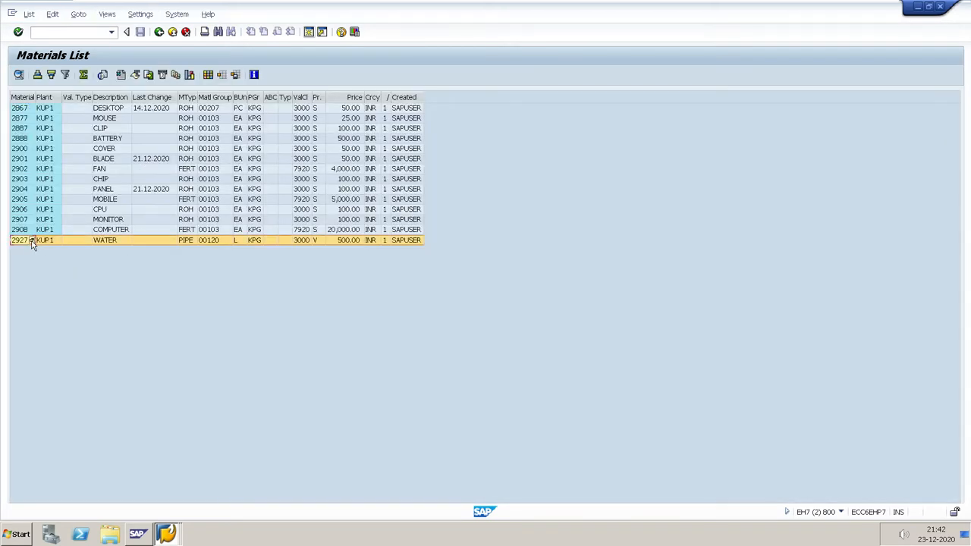
Step: Check the material type of the WATER entry in the materials list
left_click(104, 241)
left_click(187, 98)
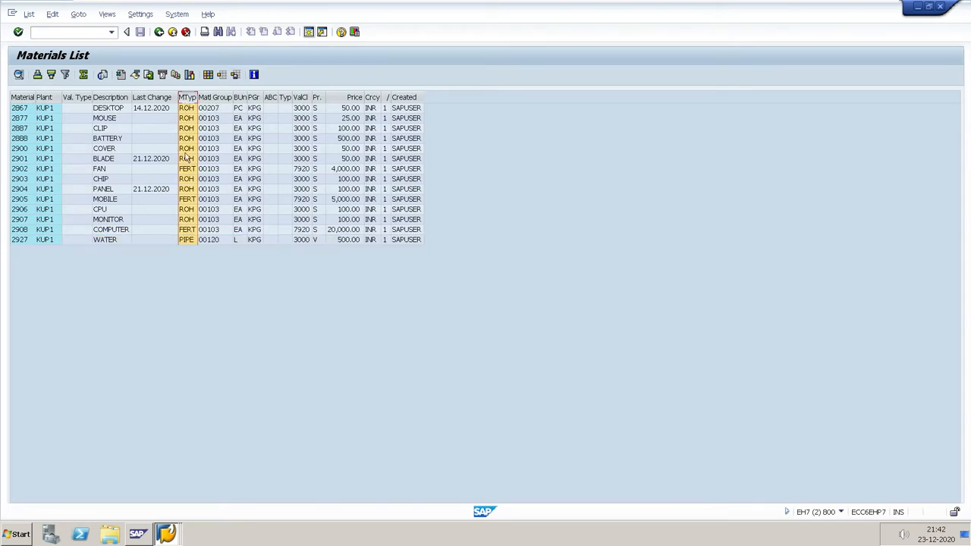
left_click(187, 240)
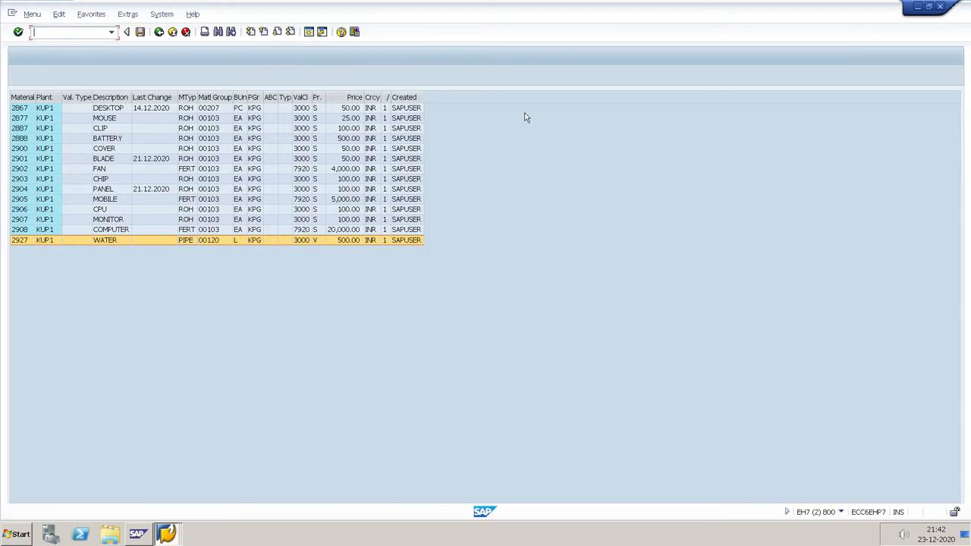
Step: Start creating a vendor with transaction XK01 for company code 0154, purchasing organization KUPO and account group KVAG
type("XK01")
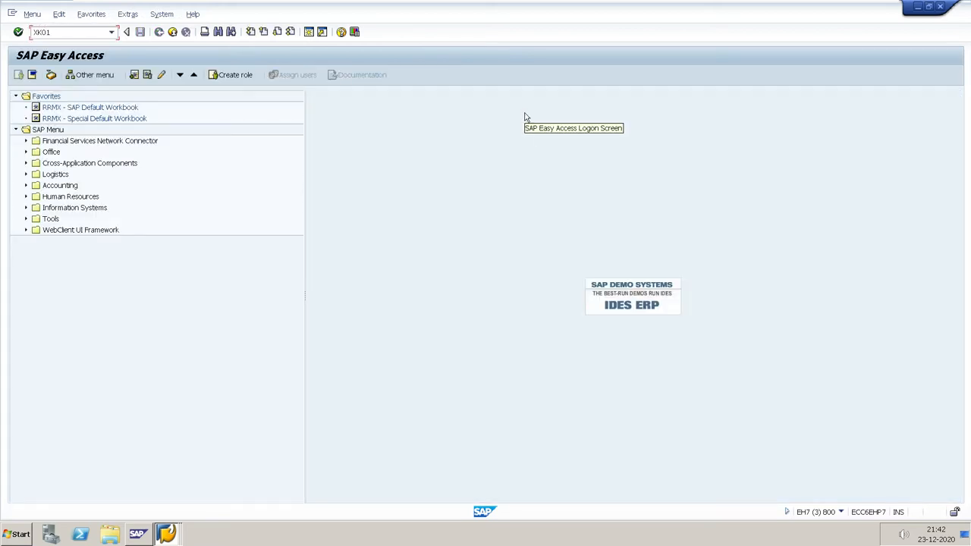
key("Return")
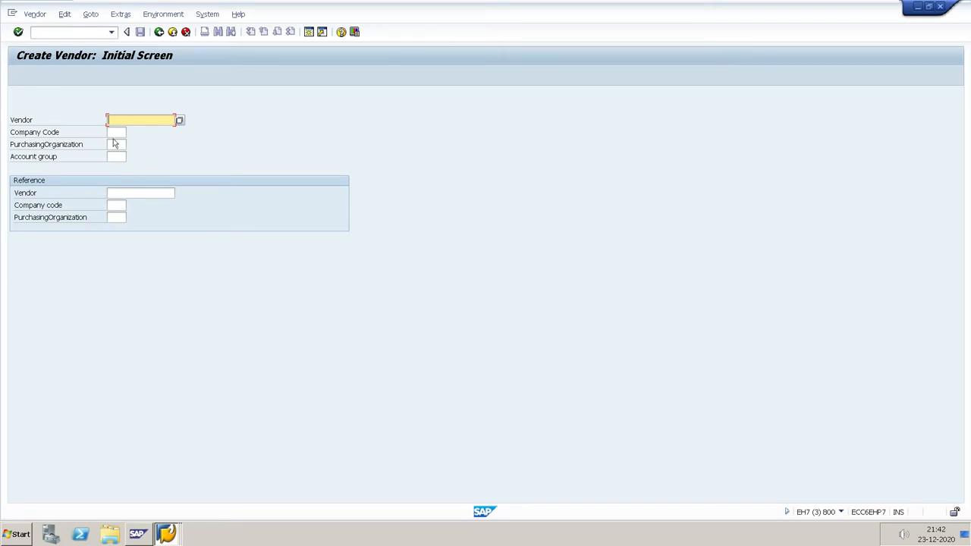
left_click(116, 133)
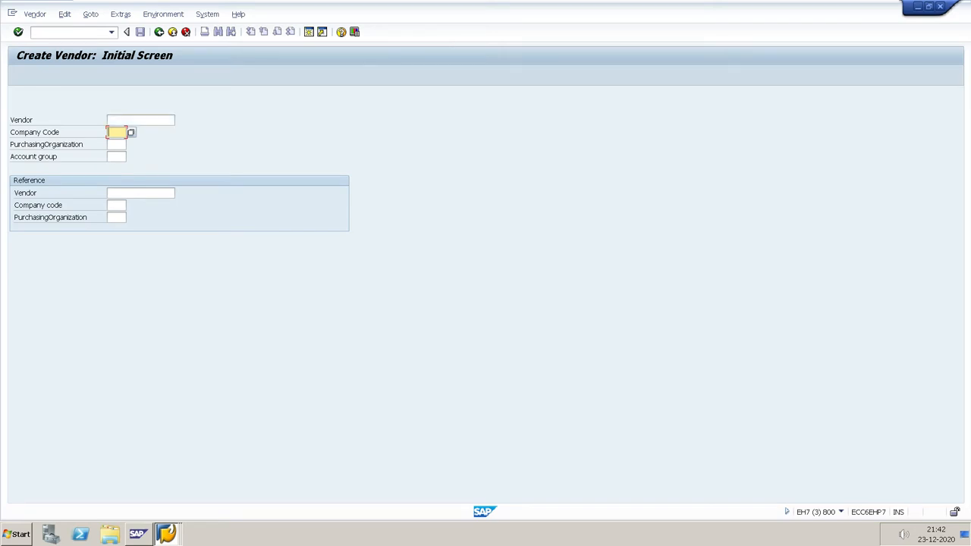
type("0154")
key("Tab")
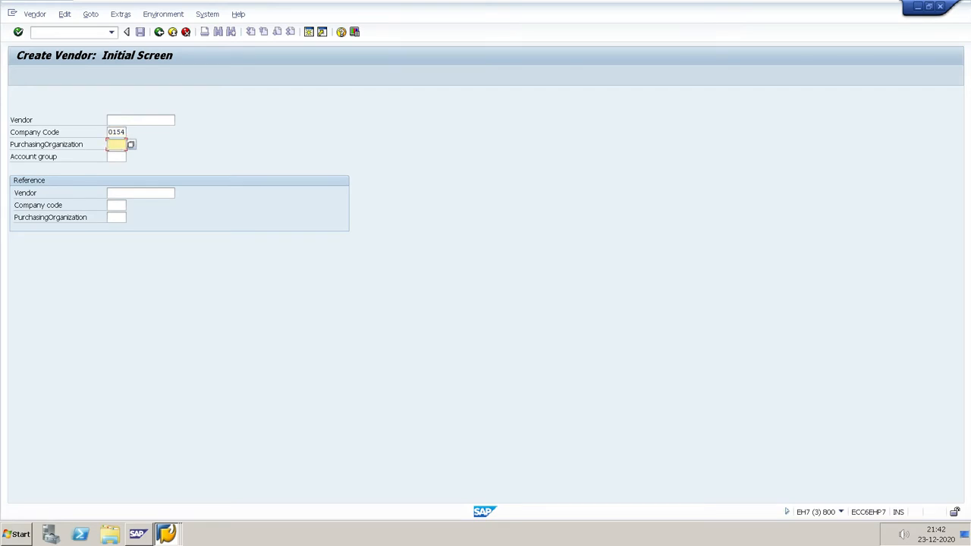
type("KUPO")
key("Tab")
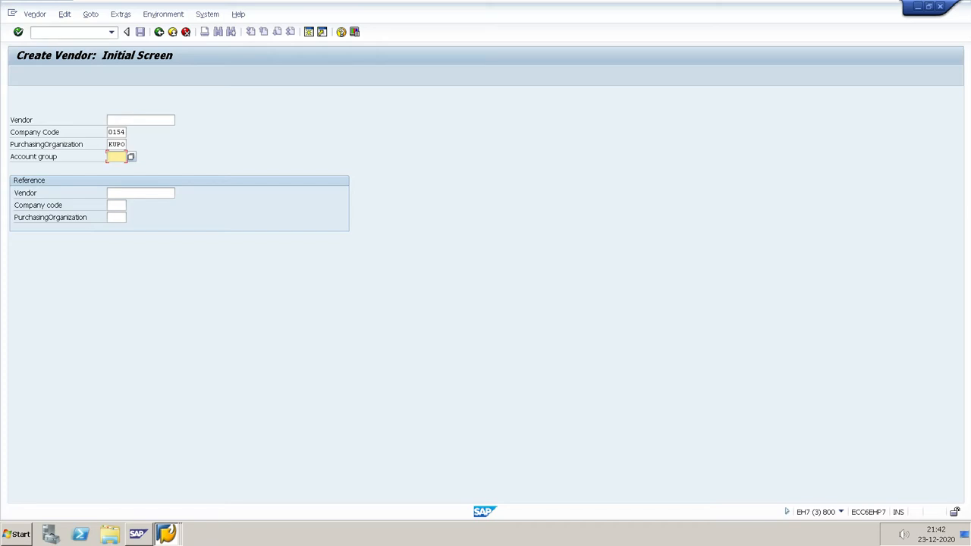
type("KVAG")
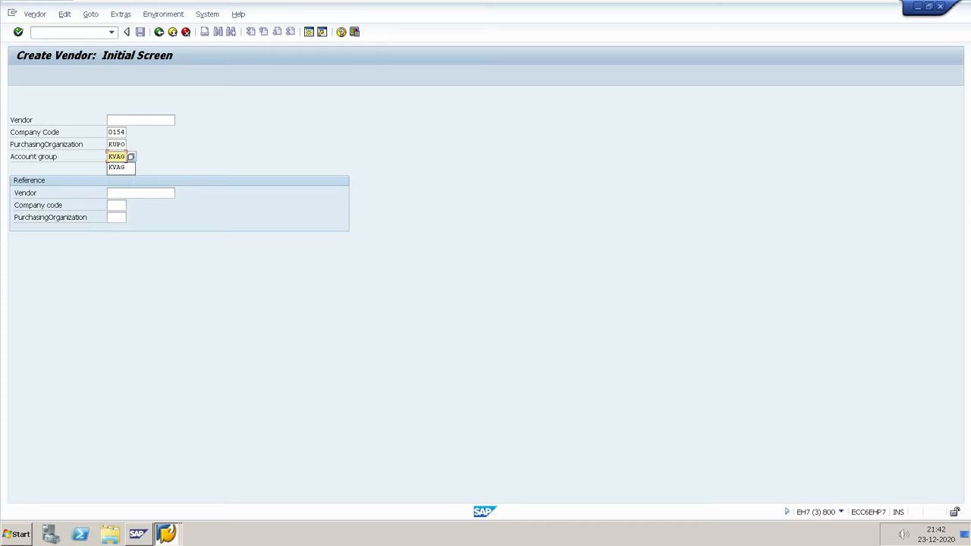
key("Return")
key("Return")
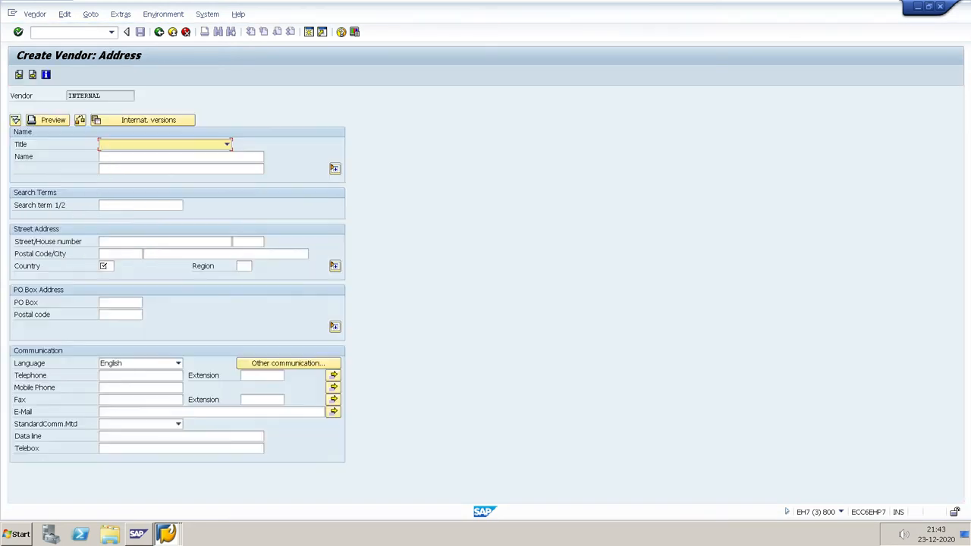
Step: Set the vendor's title to Company and its name to Pipe Line Vendor
key("F10")
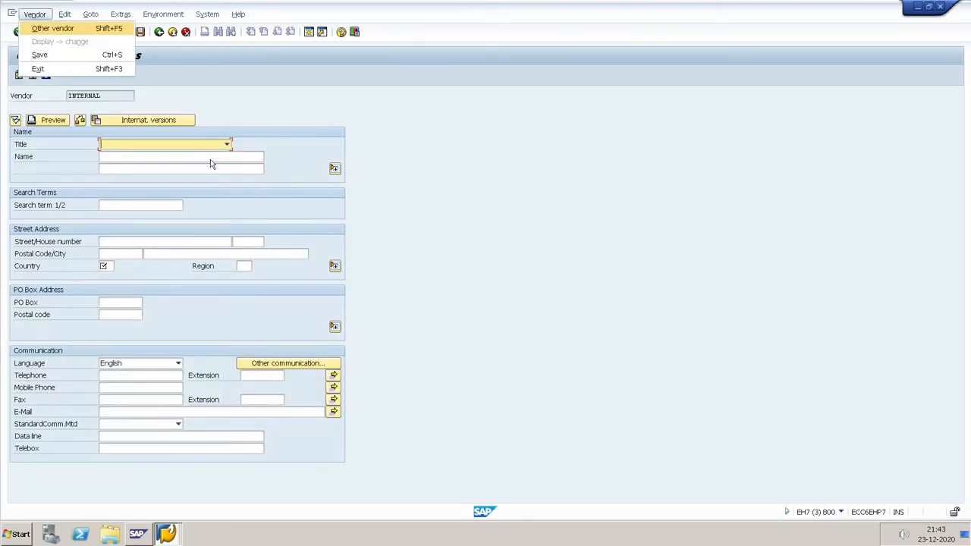
key("Escape")
key("F4")
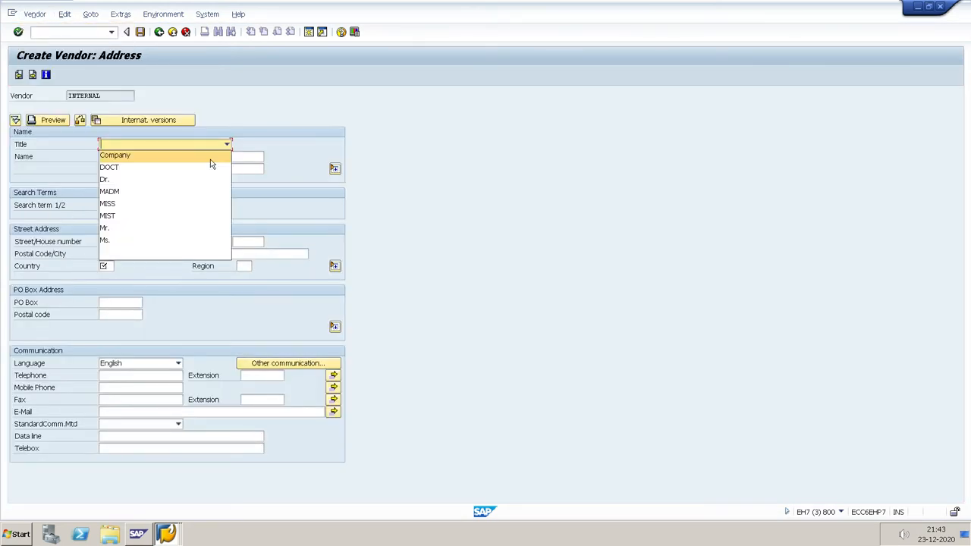
key("Down")
key("Up")
key("Return")
key("Tab")
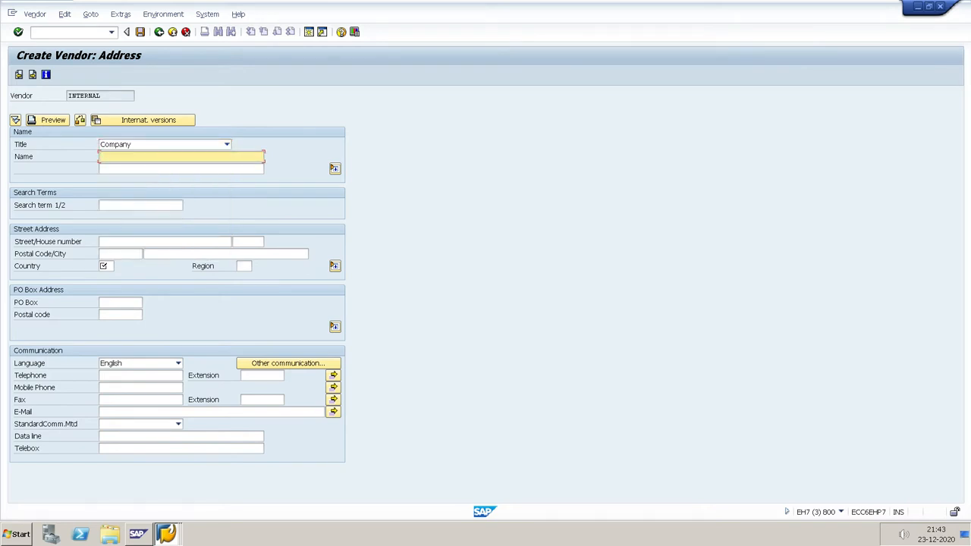
type("P")
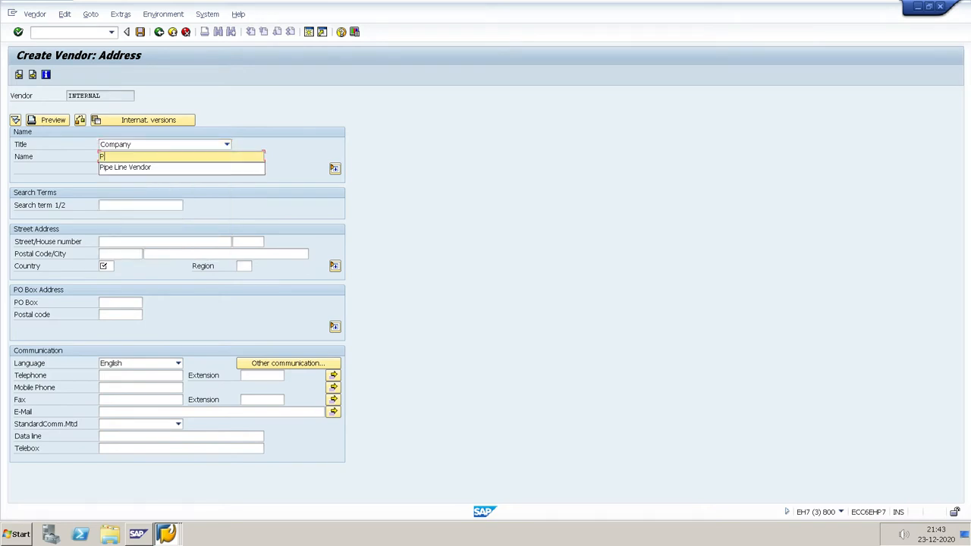
key("Down")
key("Return")
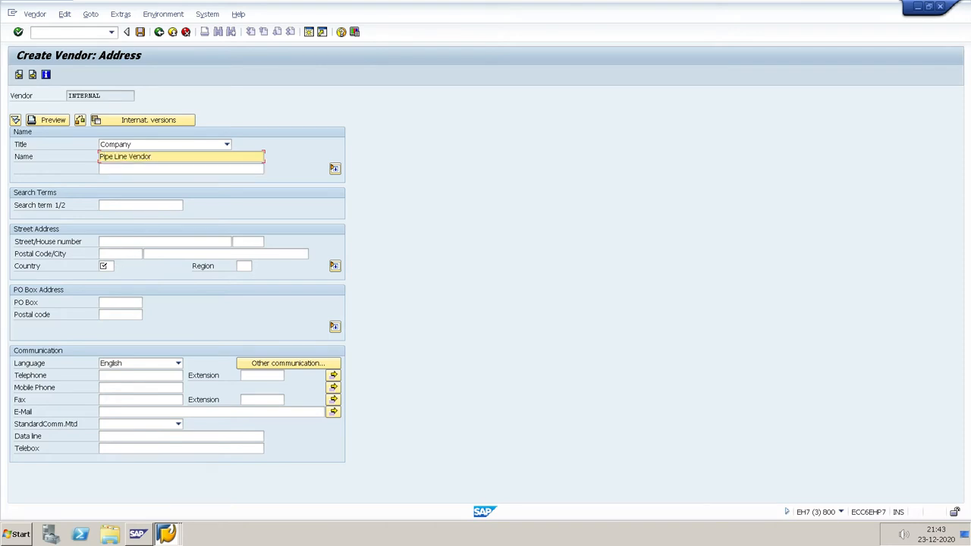
Step: Enter country IN and city Chennai in the vendor's address, and dismiss the duplicate vendor check
left_click(106, 266)
type("IN")
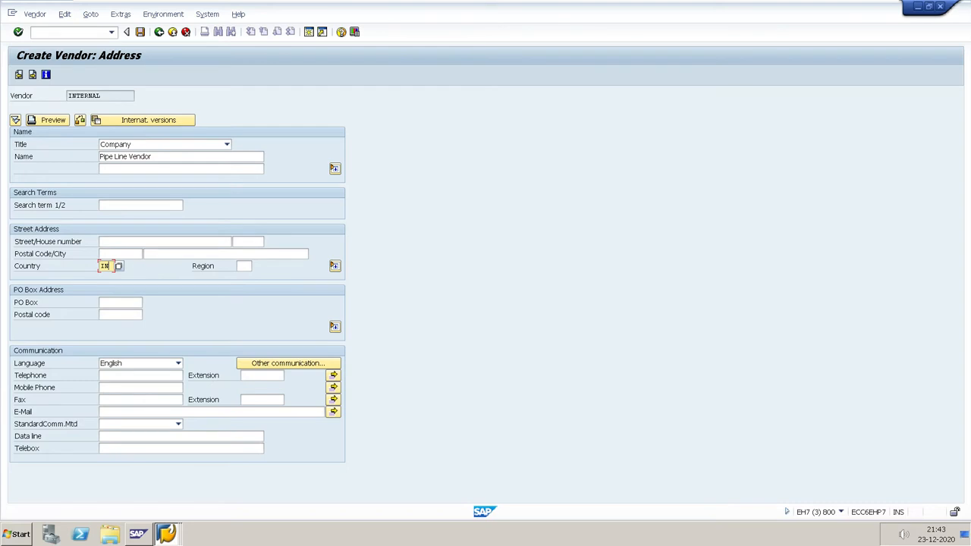
left_click(149, 254)
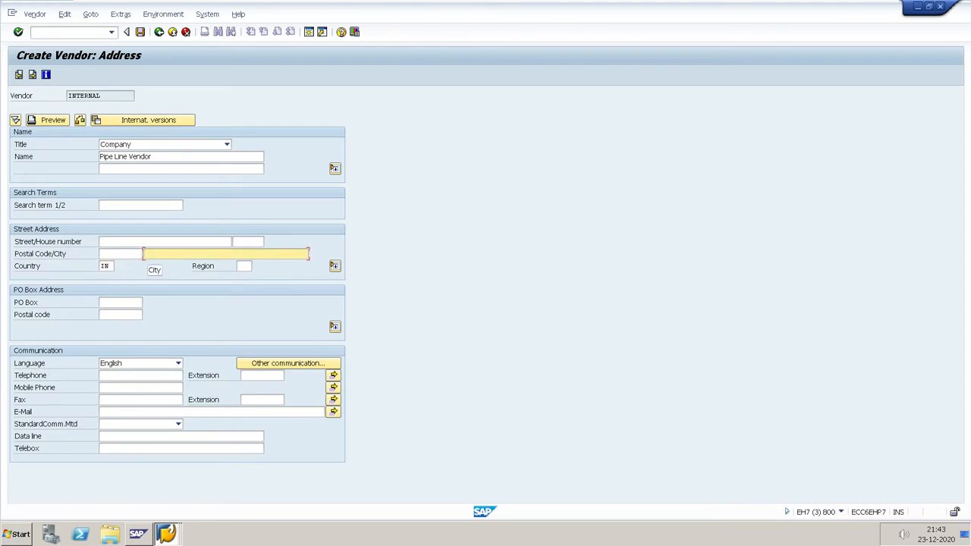
type("CHE")
left_click(155, 264)
key("Return")
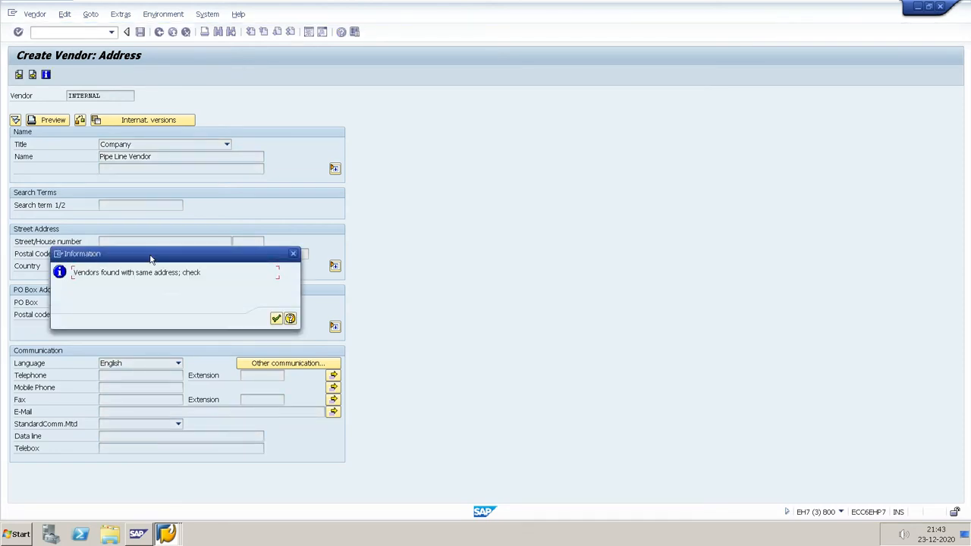
key("Return")
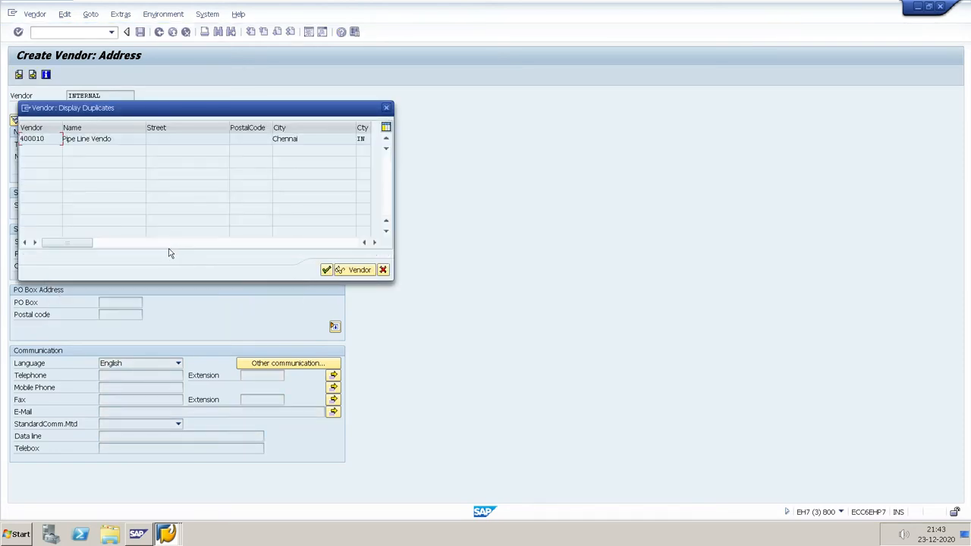
left_click(383, 271)
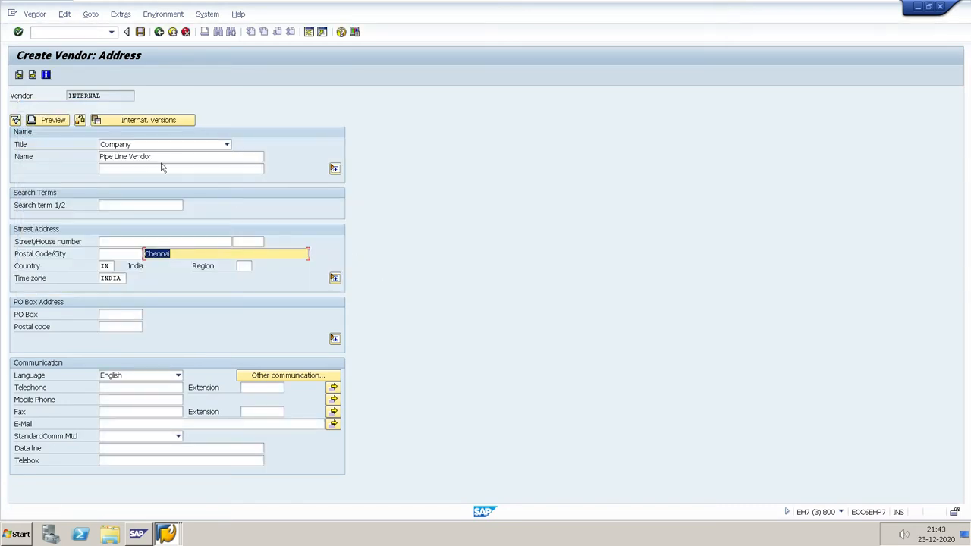
Step: Replace the vendor's name with ABC VENDOR FOR PIPE LINE and confirm the address data
left_click(153, 156)
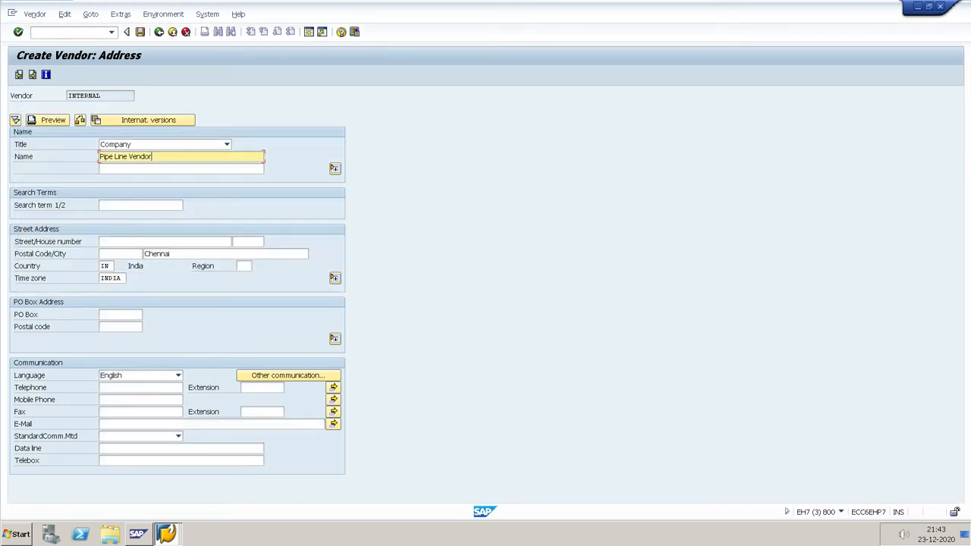
key("BackSpace")
key("BackSpace")
key("BackSpace")
key("BackSpace")
key("BackSpace")
key("BackSpace")
key("BackSpace")
key("BackSpace")
key("BackSpace")
key("BackSpace")
key("BackSpace")
key("BackSpace")
key("BackSpace")
key("BackSpace")
key("BackSpace")
key("BackSpace")
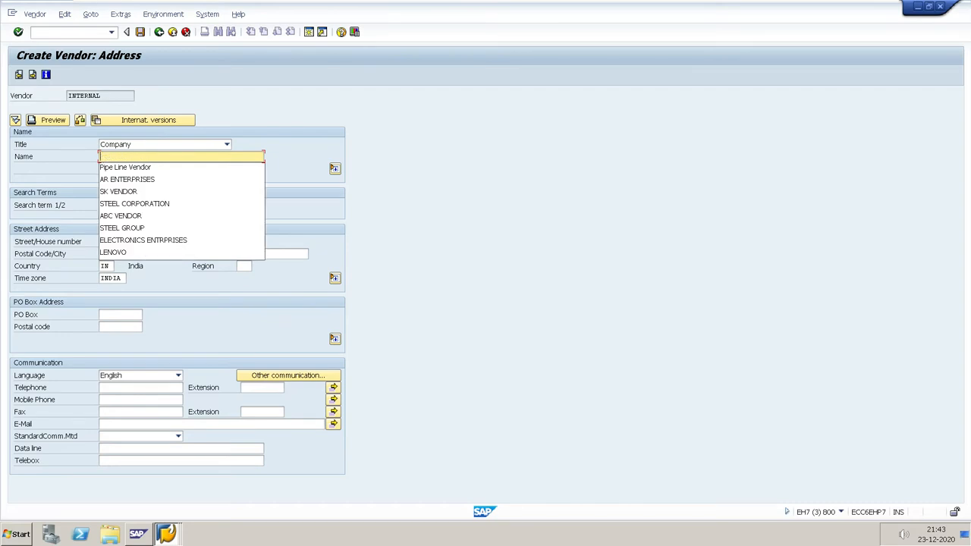
type("ABC")
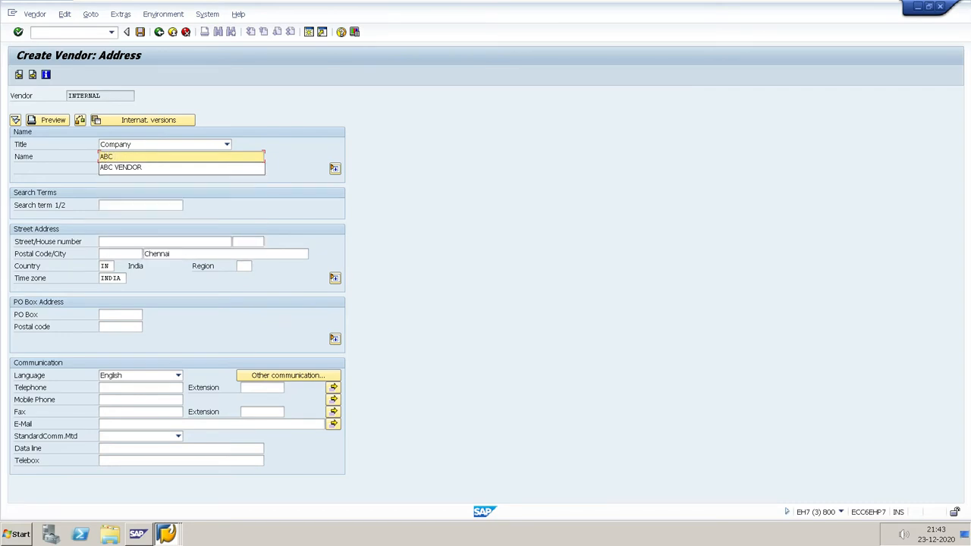
type(" VENDOR F")
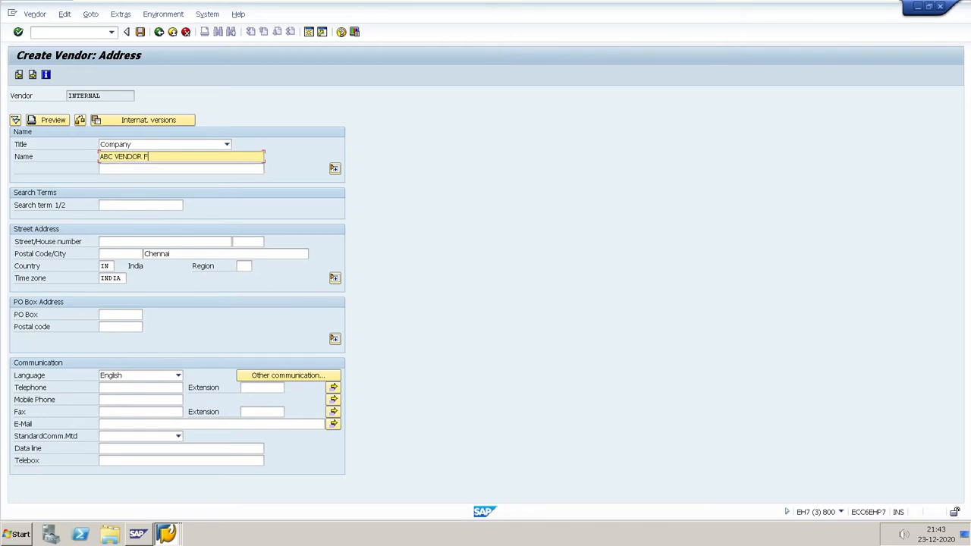
type("OR PIPE LINE")
key("Return")
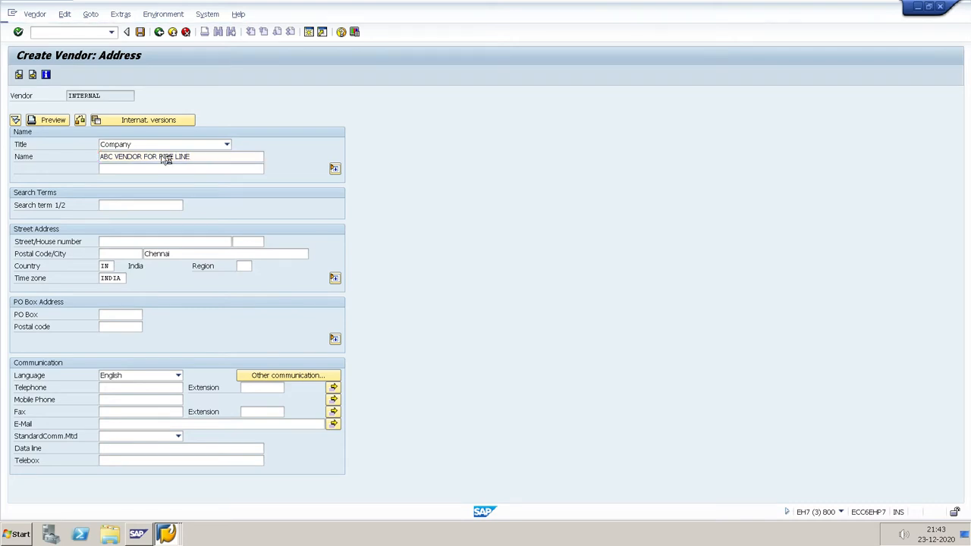
key("Return")
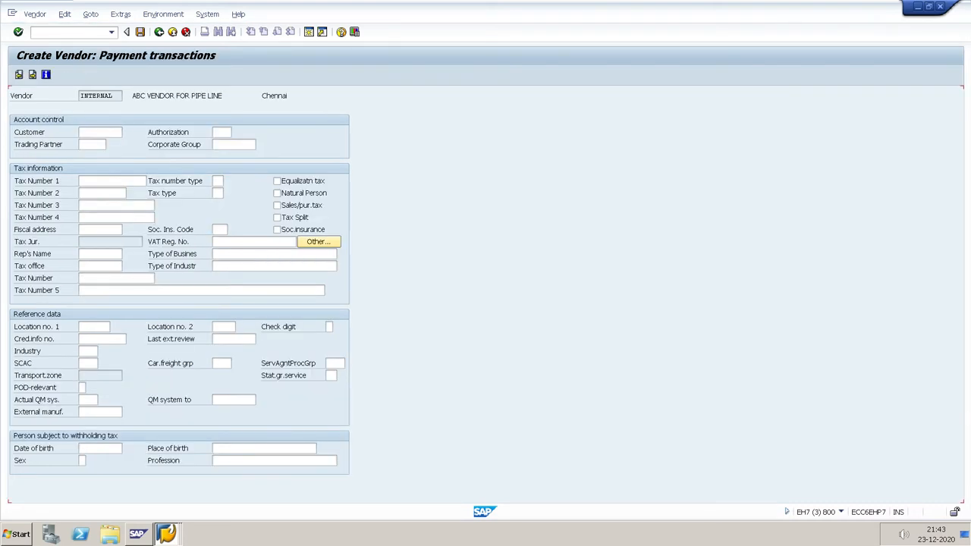
Step: Leave the general payment and contact person data unfilled, and set reconciliation account 1000 and cash management group A1 in the accounting information
key("Return")
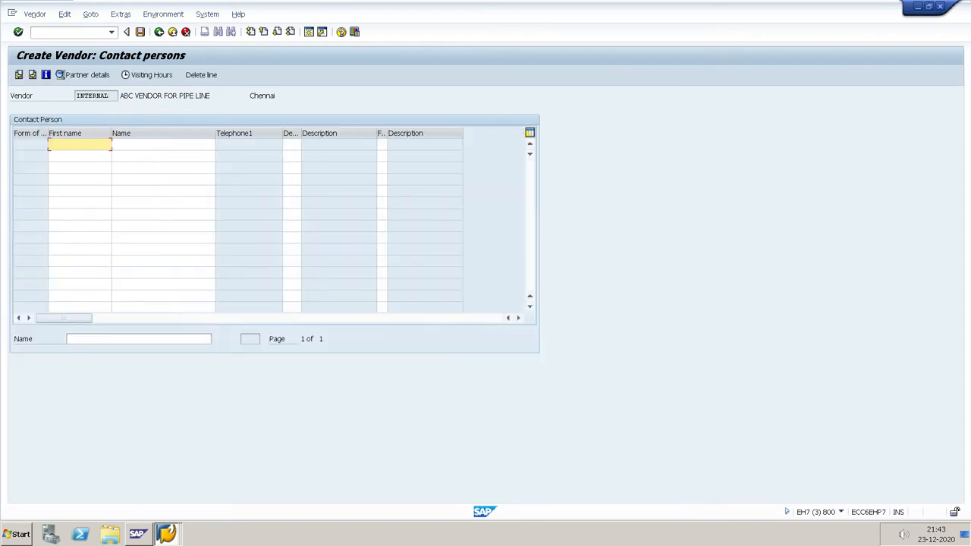
key("Return")
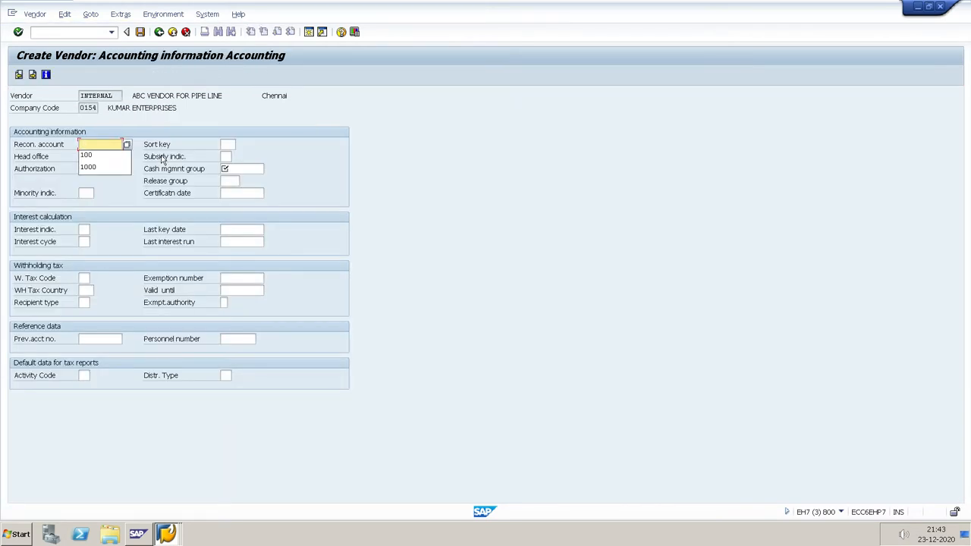
key("Down")
key("Down")
key("Return")
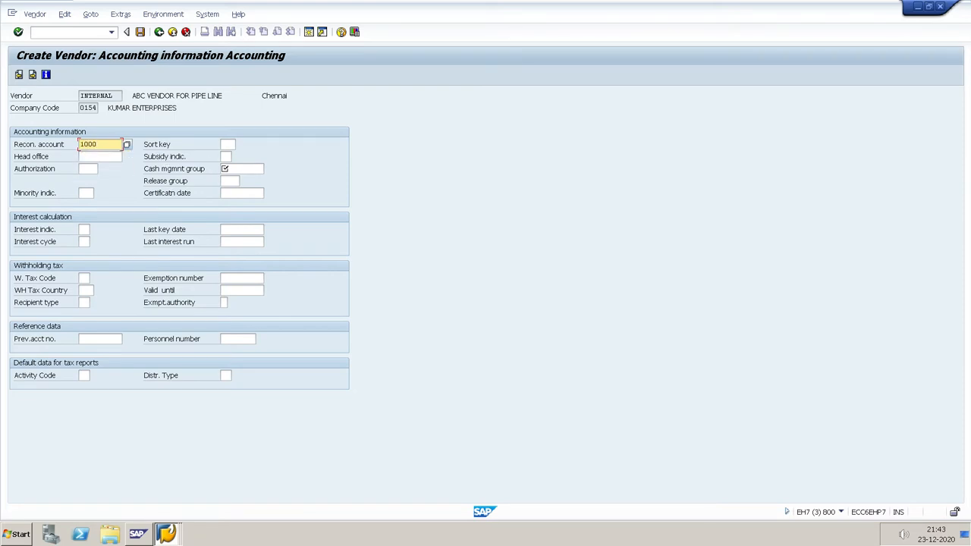
left_click(224, 169)
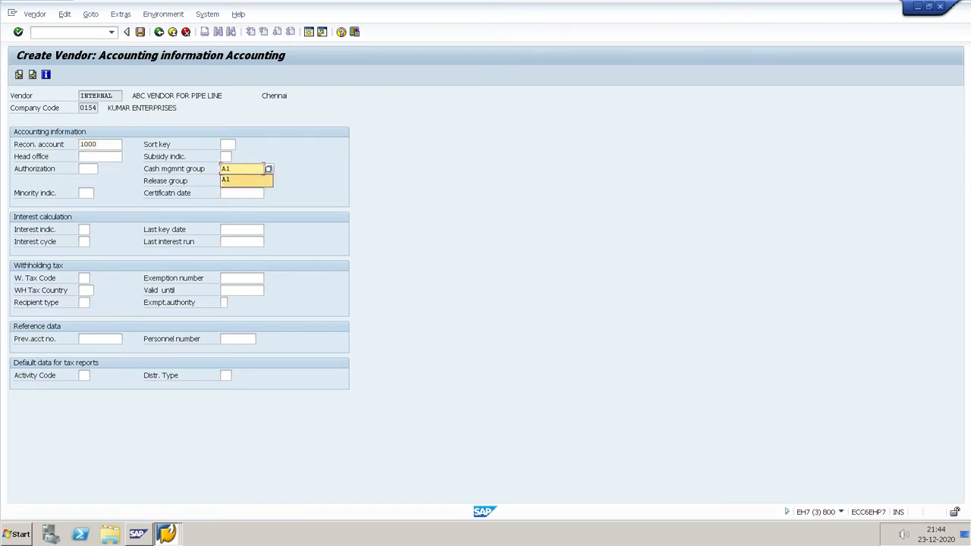
key("Return")
key("Return")
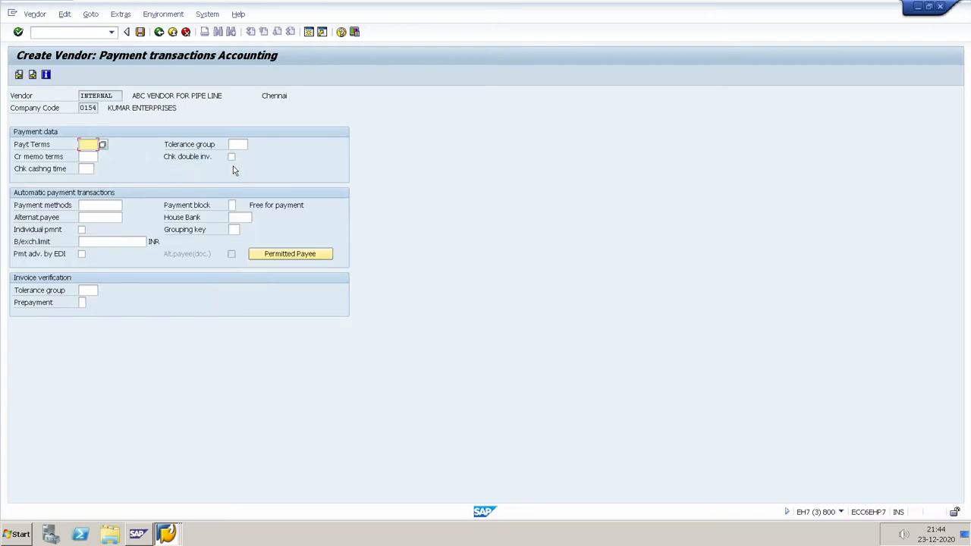
Step: Fill in the payment terms in the accounting payment data and proceed to the vendor's purchasing data
key("Down")
key("Return")
key("Return")
key("Return")
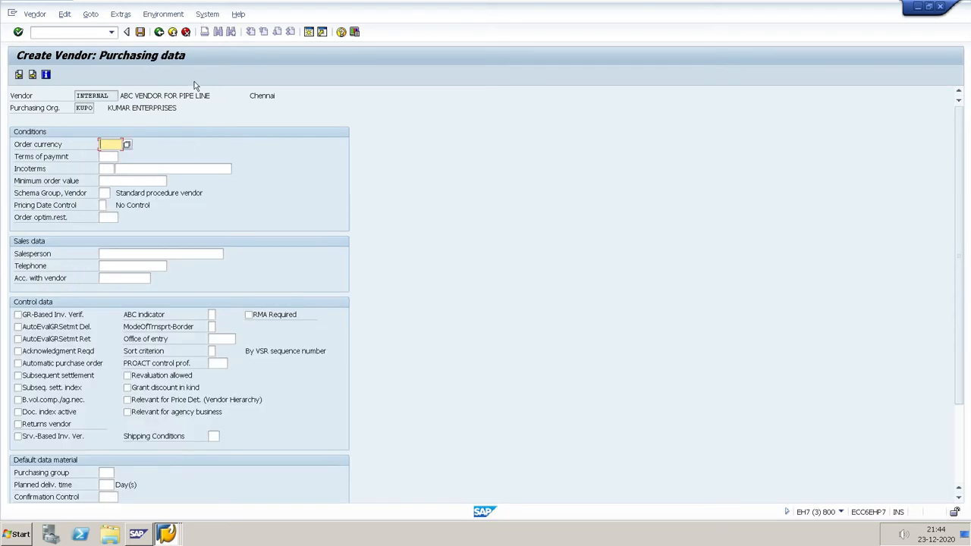
Step: Enable AutoEvalGRSetmt Del. and AutoEvalGRSetmt Ret, set order currency INR and payment terms 0001, and proceed past the partner functions
left_click(18, 327)
left_click(18, 339)
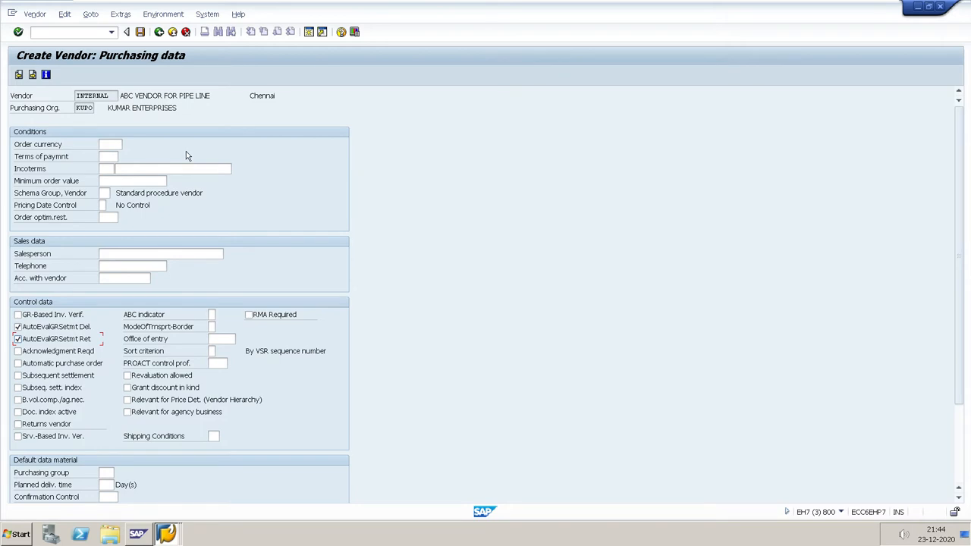
left_click(110, 144)
type("INR")
key("Tab")
type("0001")
key("Return")
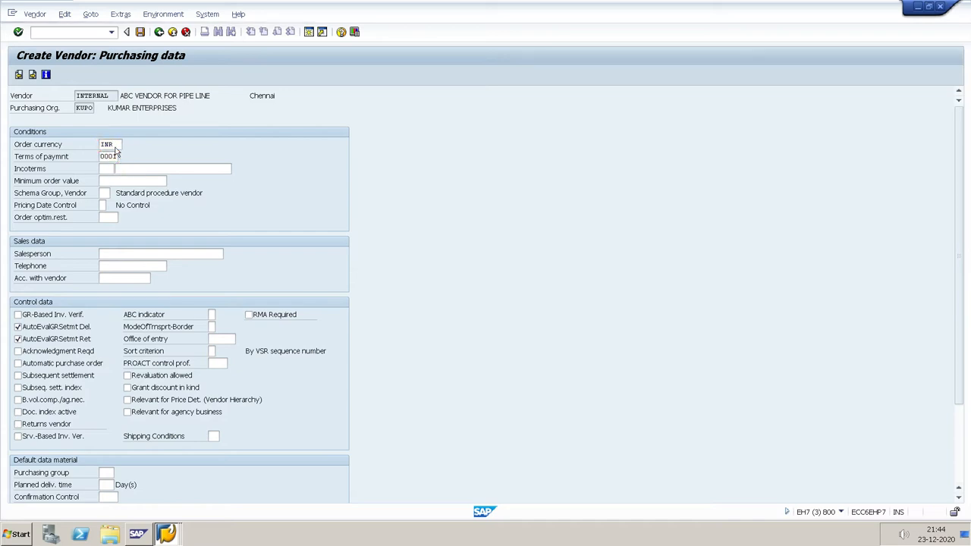
key("Return")
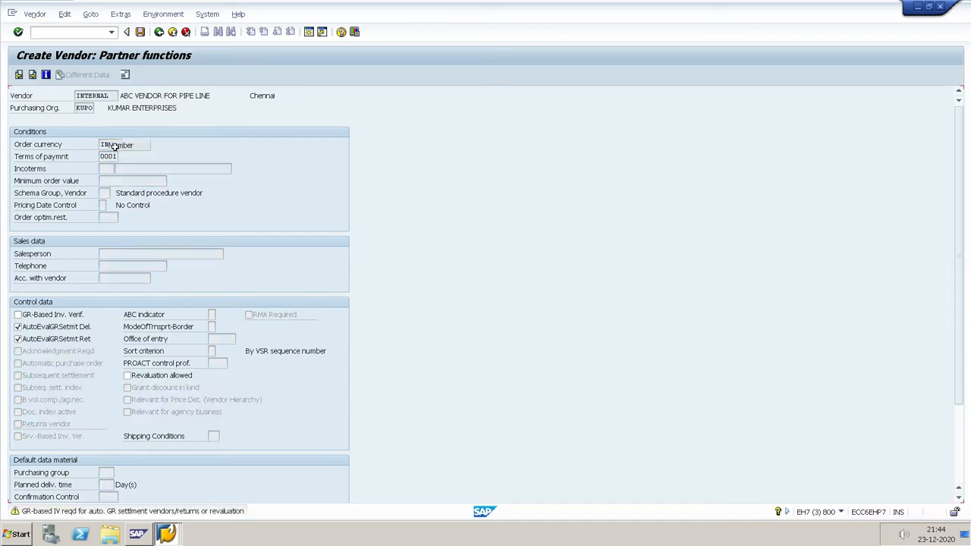
key("Return")
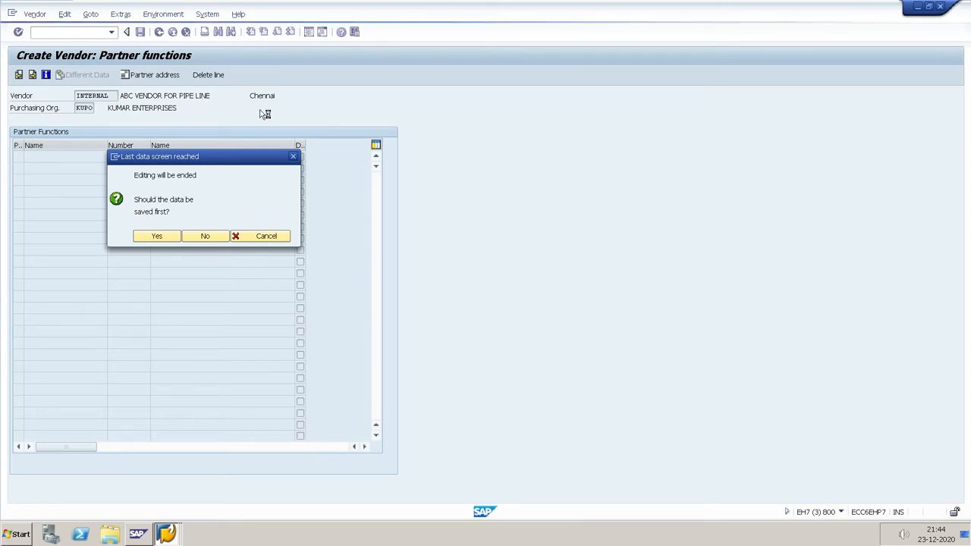
Step: Save the new vendor's data and leave vendor creation
key("Return")
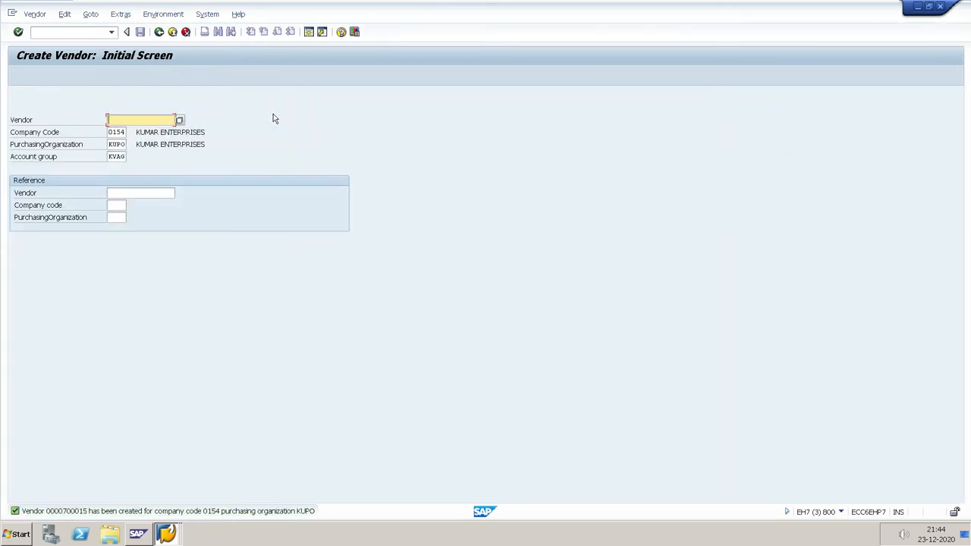
left_click(159, 31)
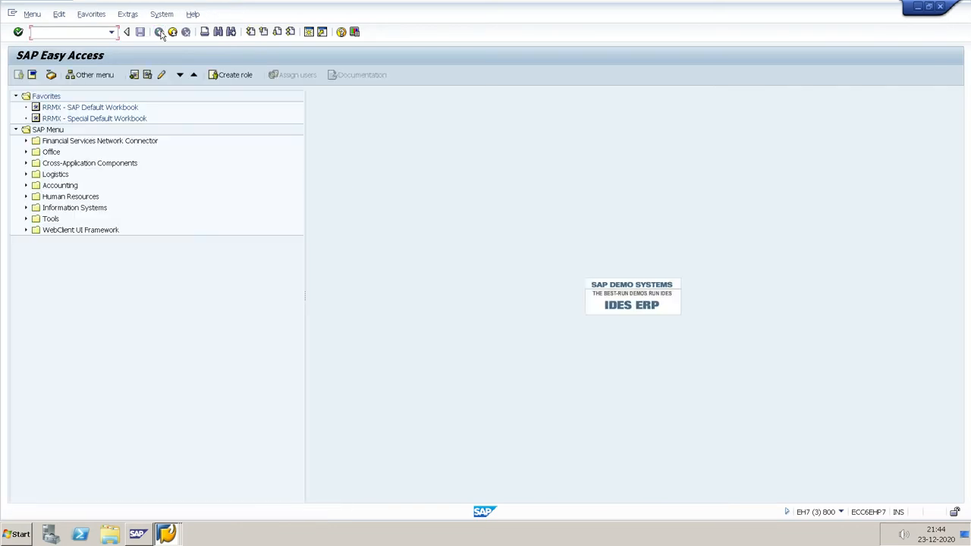
Step: Run the purchasing vendor list (MKVZ) for organization KUPO, look up the ABC VENDOR FOR PIPE LINE entry, and leave the report
type("MKVZ")
key("Return")
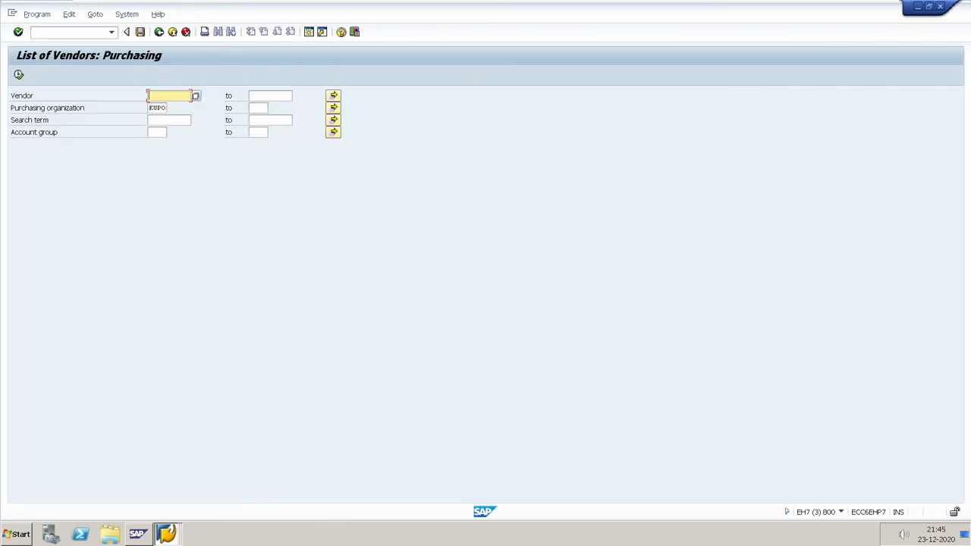
left_click(19, 74)
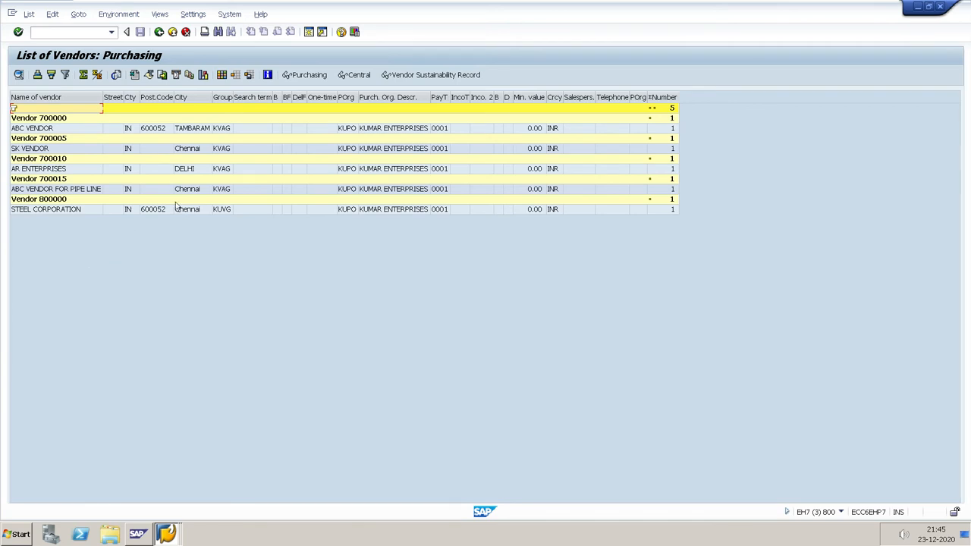
left_click(65, 193)
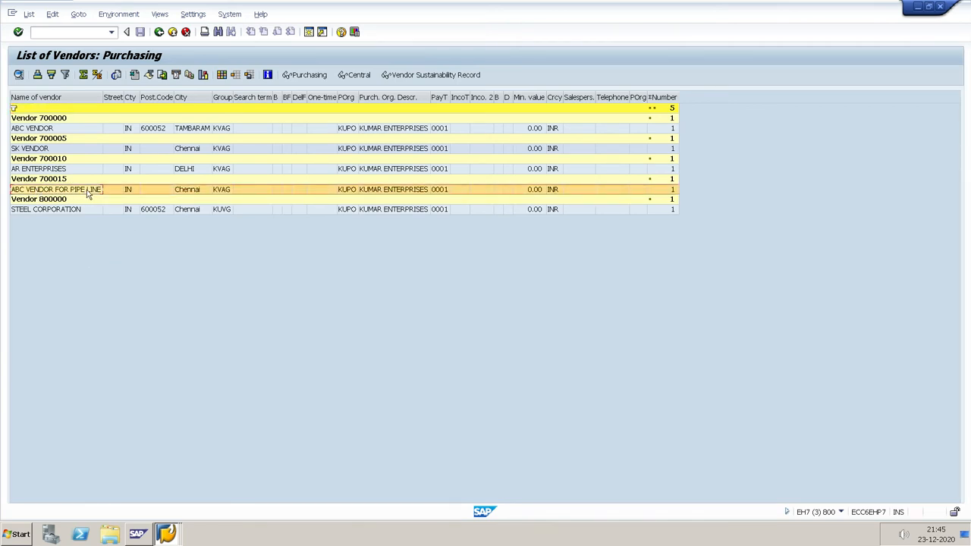
left_click(65, 181)
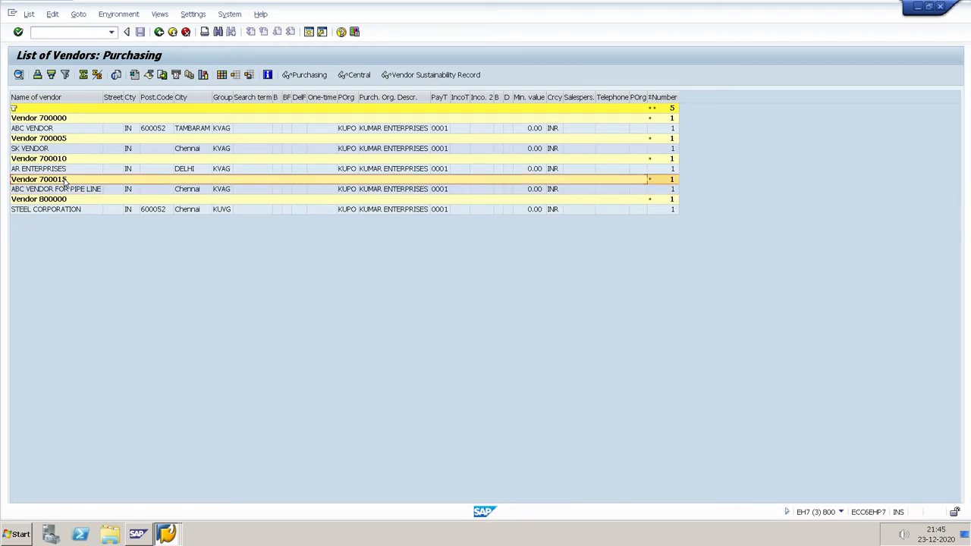
left_click(159, 32)
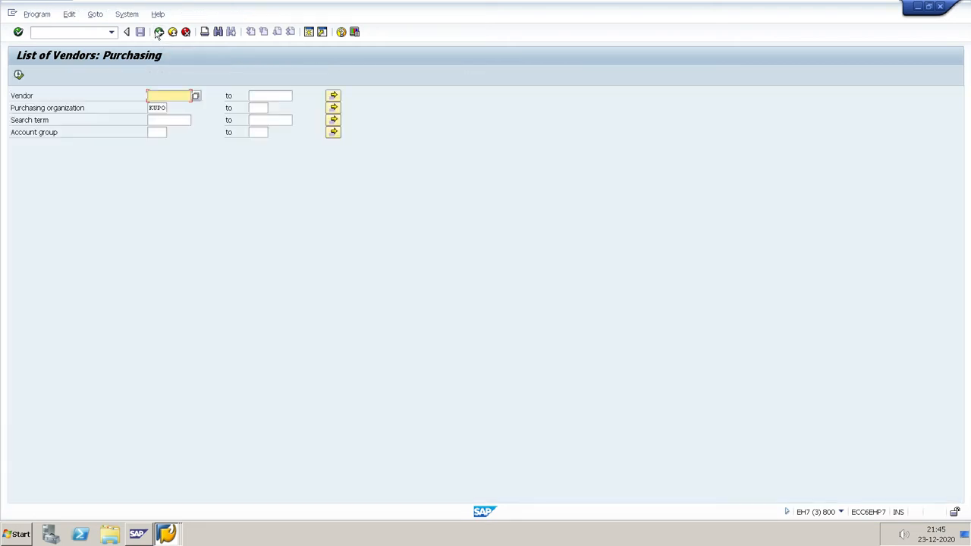
left_click(159, 32)
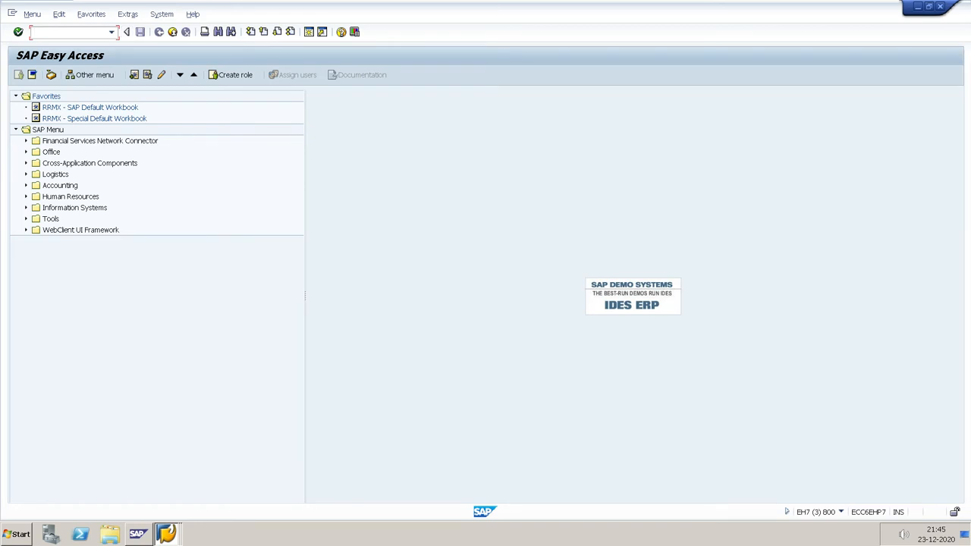
Step: Start a purchasing info record (ME11) for the new pipeline vendor and enter WATER's material number 2927, found in the materials list
type("ME11")
key("Return")
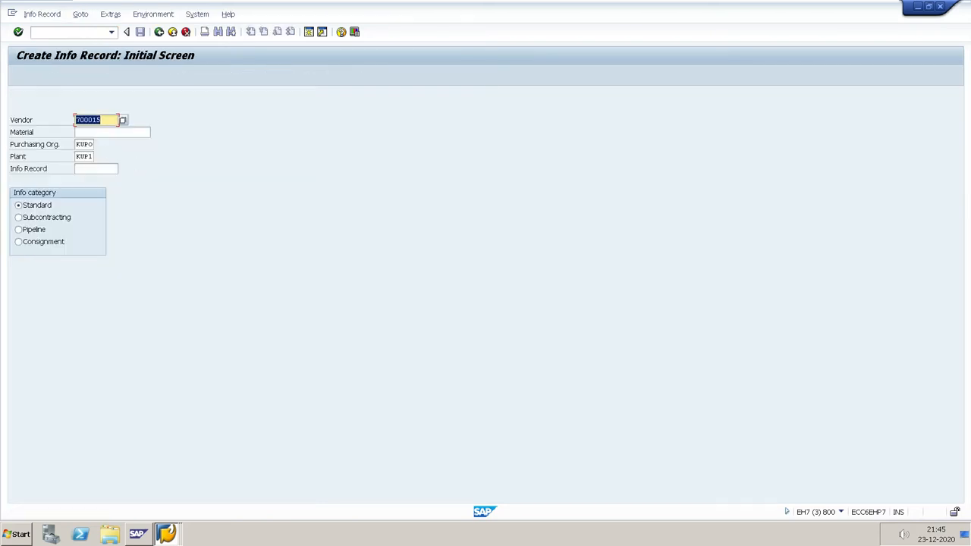
key("Tab")
key("alt+Tab")
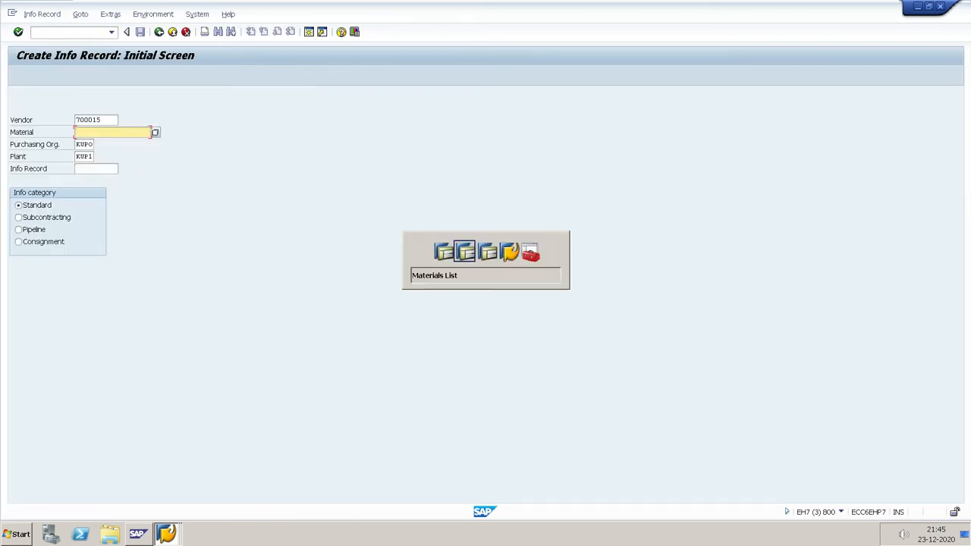
key("alt+Tab")
key("alt+Tab")
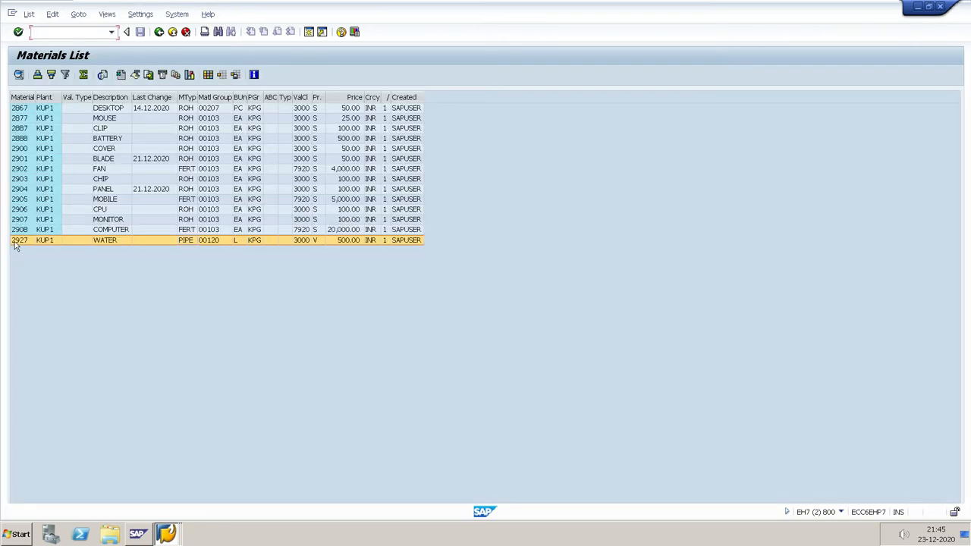
left_click(18, 241)
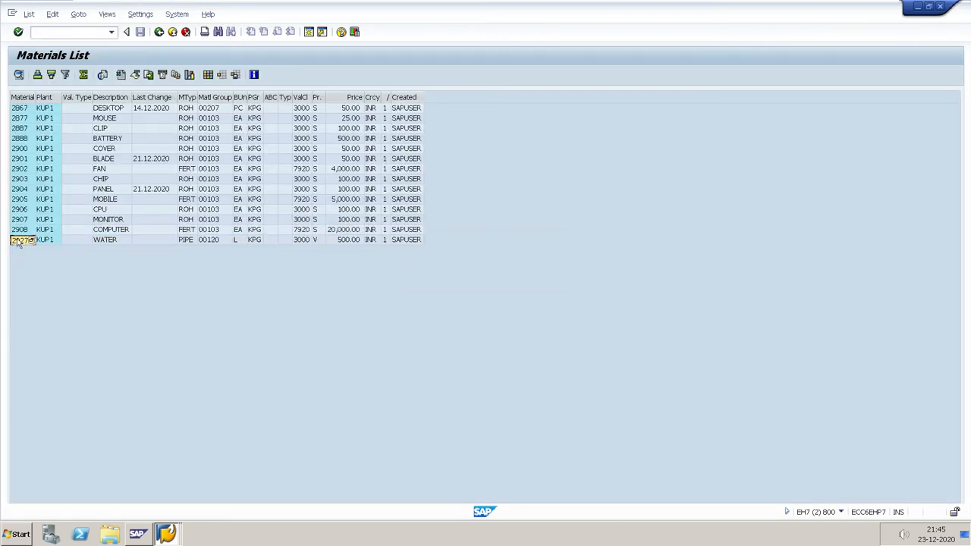
key("alt+Tab")
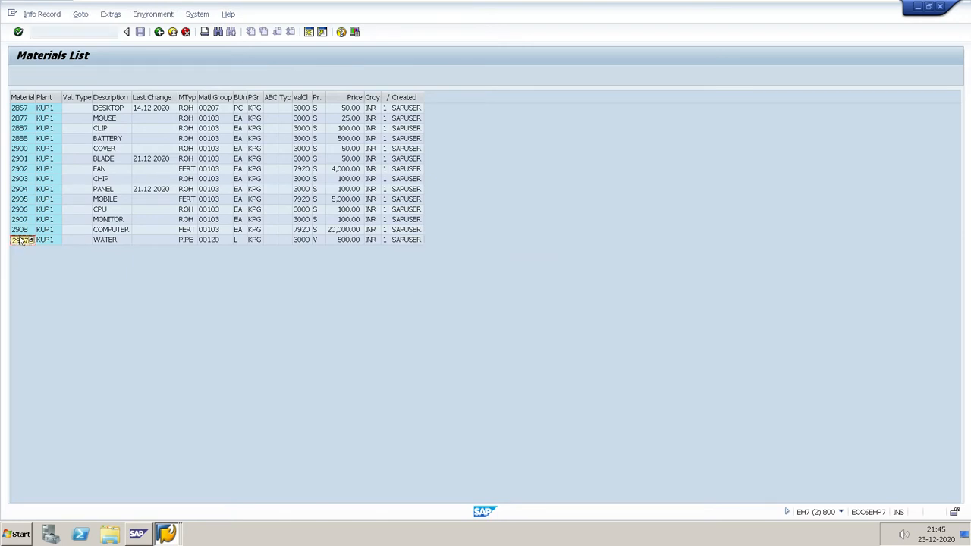
type("2927")
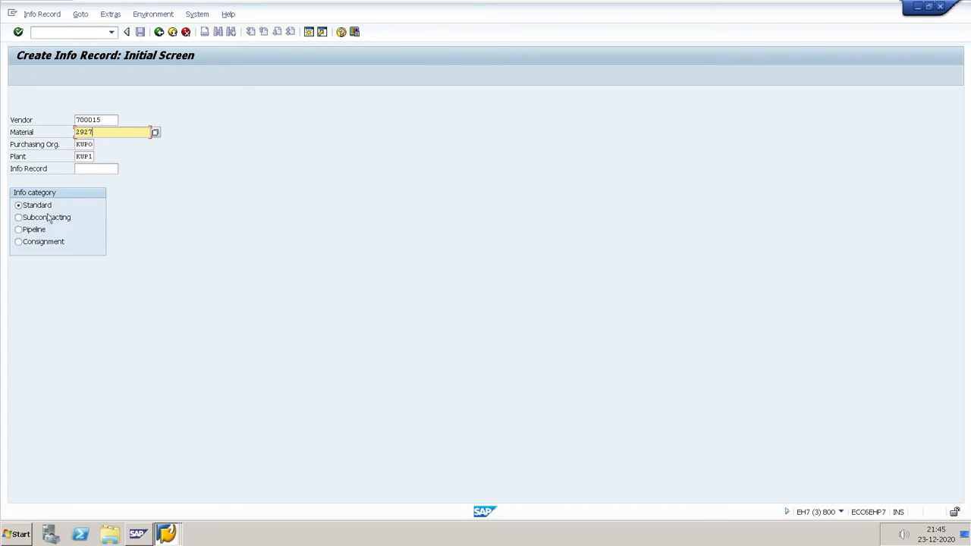
Step: Set the info category to Pipeline and proceed past the general data to the first purchasing organization data screen
left_click(18, 234)
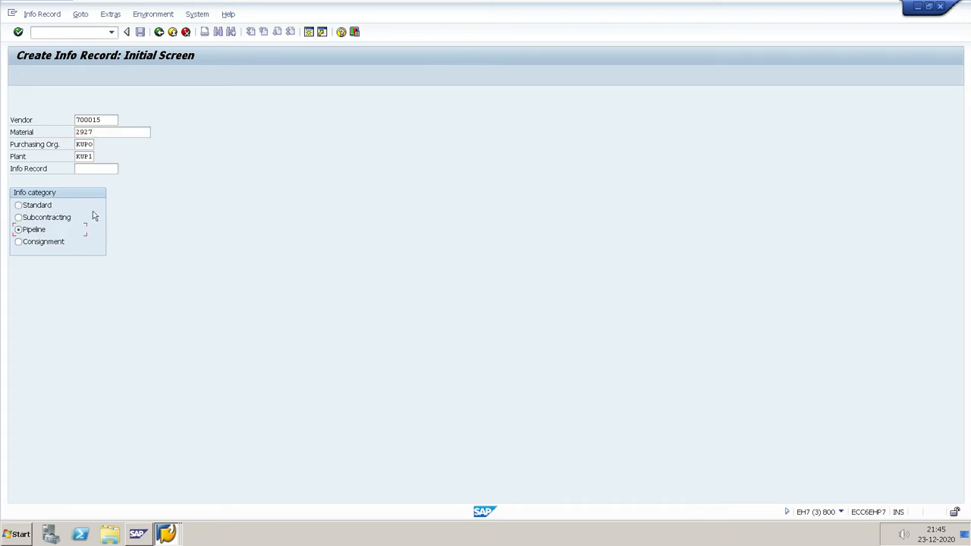
key("Return")
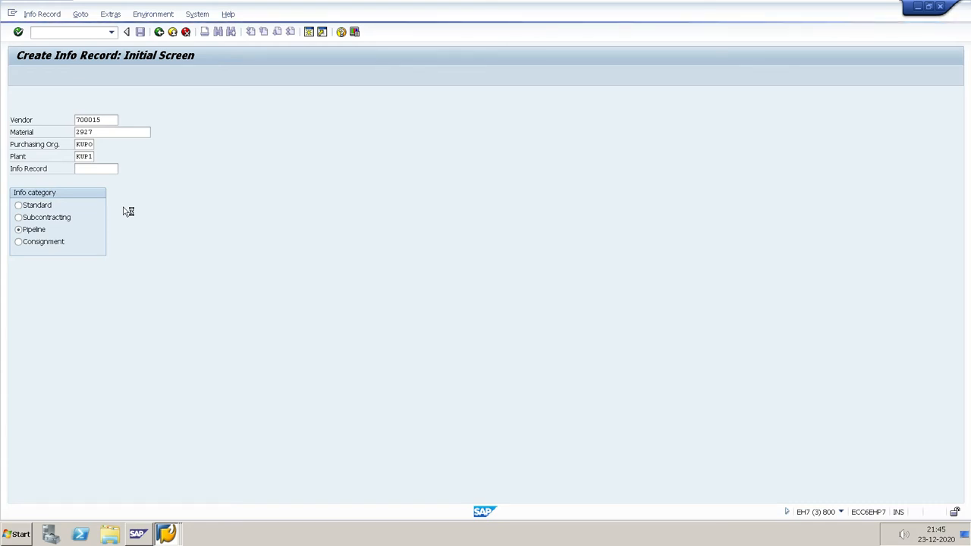
key("Return")
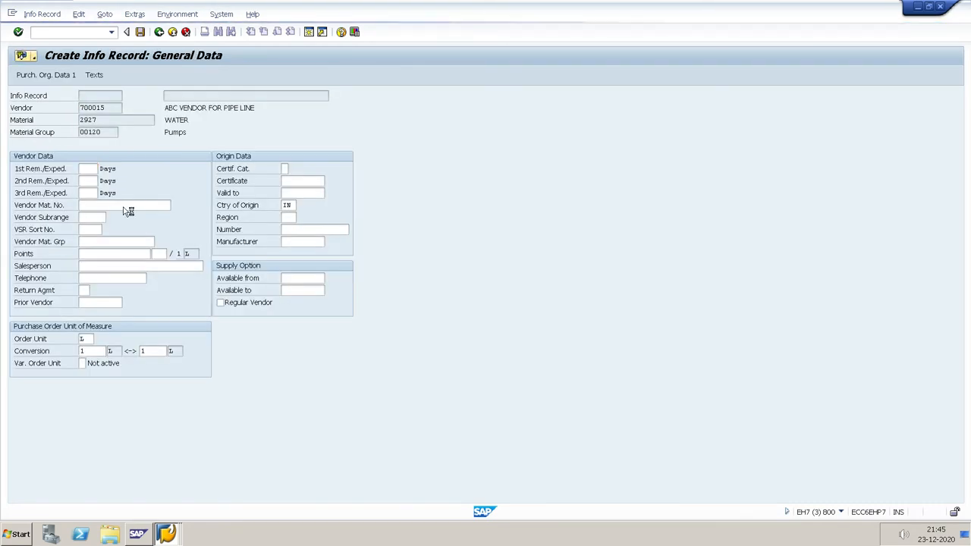
Step: Set the planned delivery time to 1 day, standard quantity to 500 L and net price to 250 INR, and confirm the data
type("1")
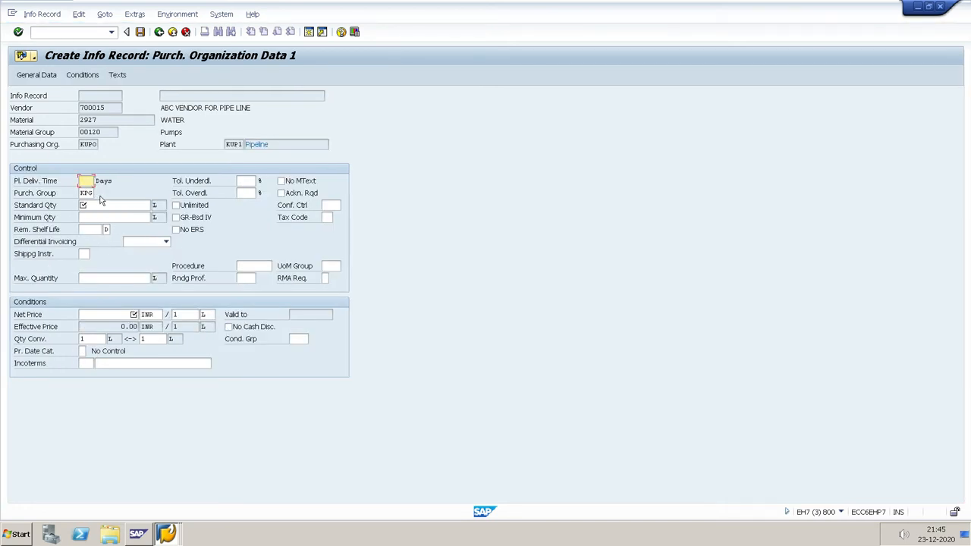
key("Escape")
left_click(113, 205)
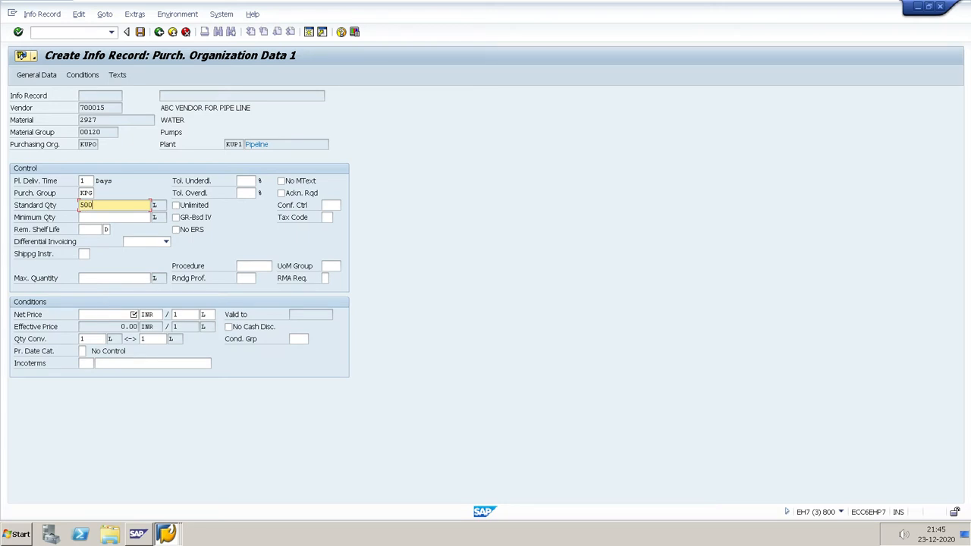
left_click(109, 314)
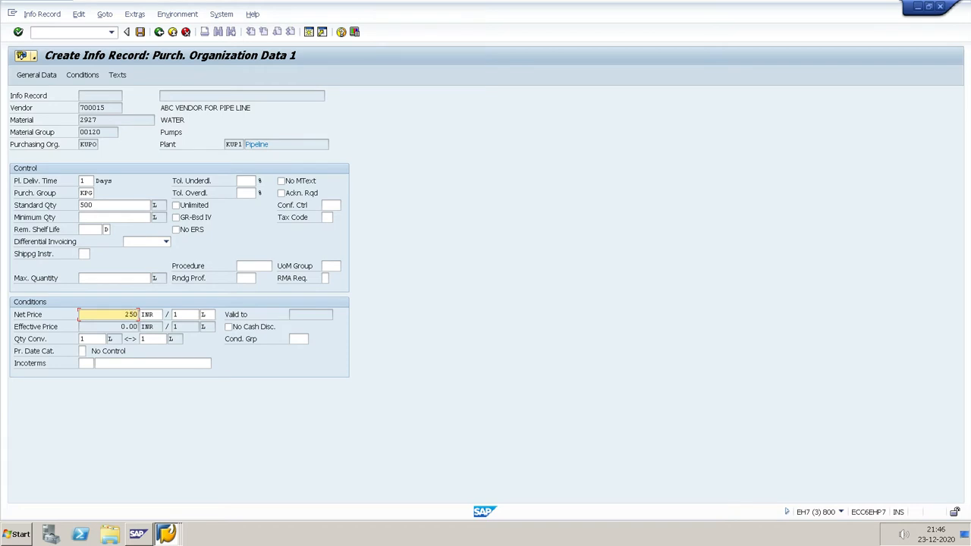
key("Return")
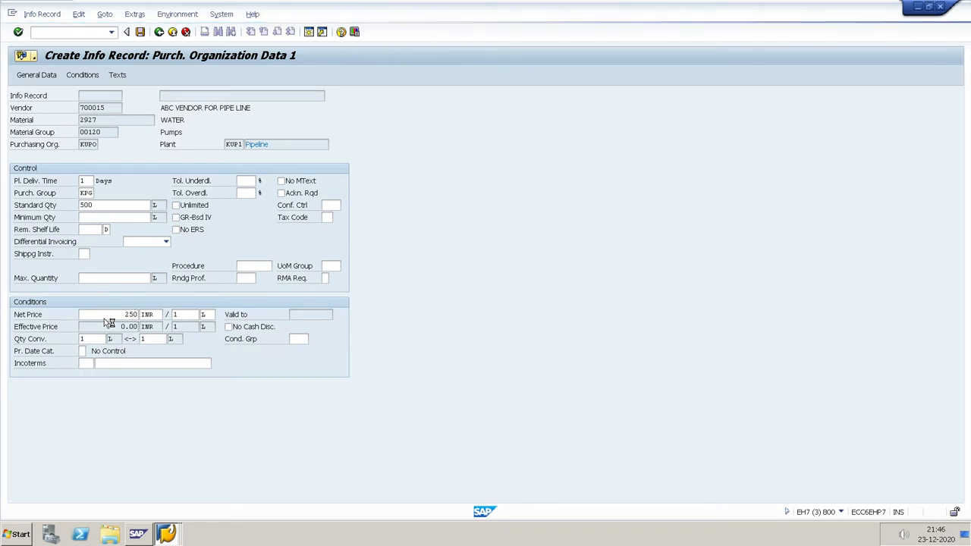
key("Return")
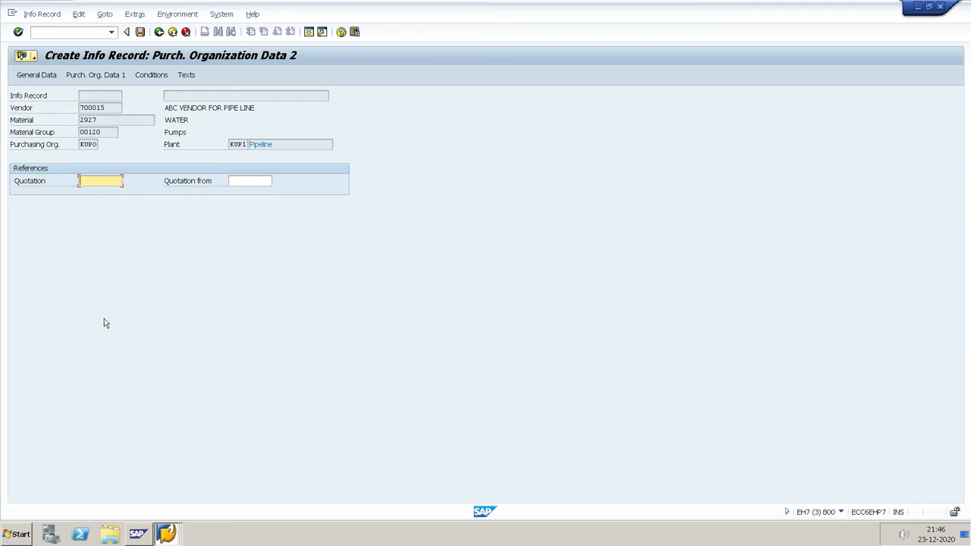
Step: Leave the quotation reference and texts empty, save the info record, and exit info record creation
key("Return")
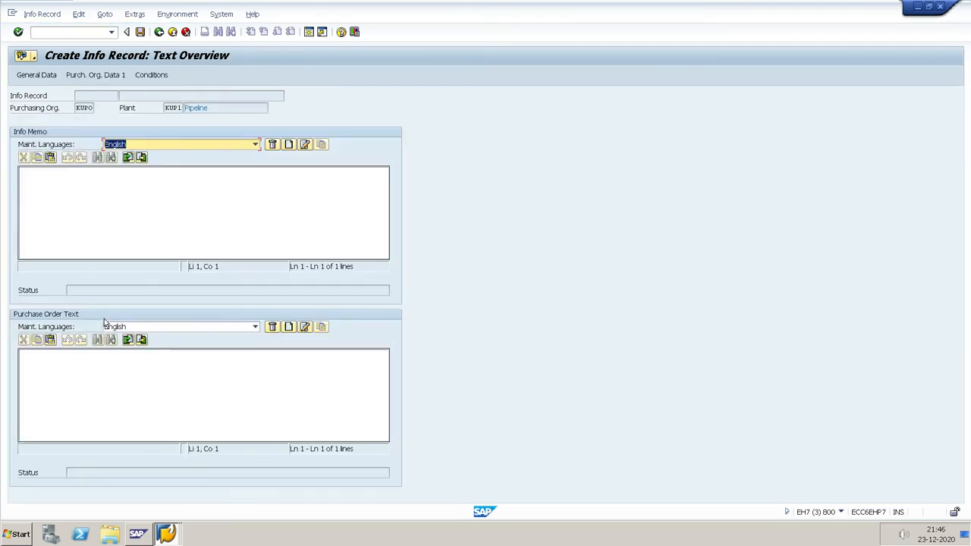
key("Return")
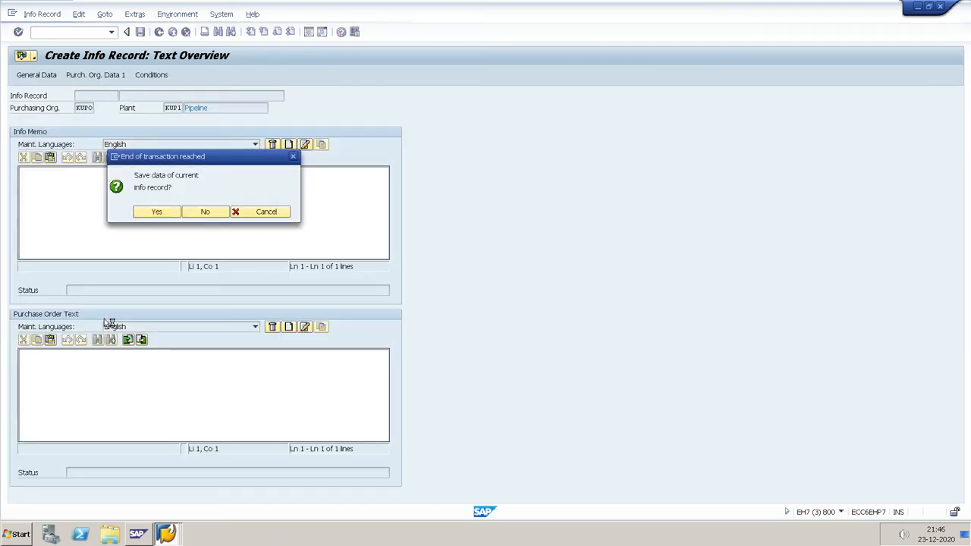
key("Return")
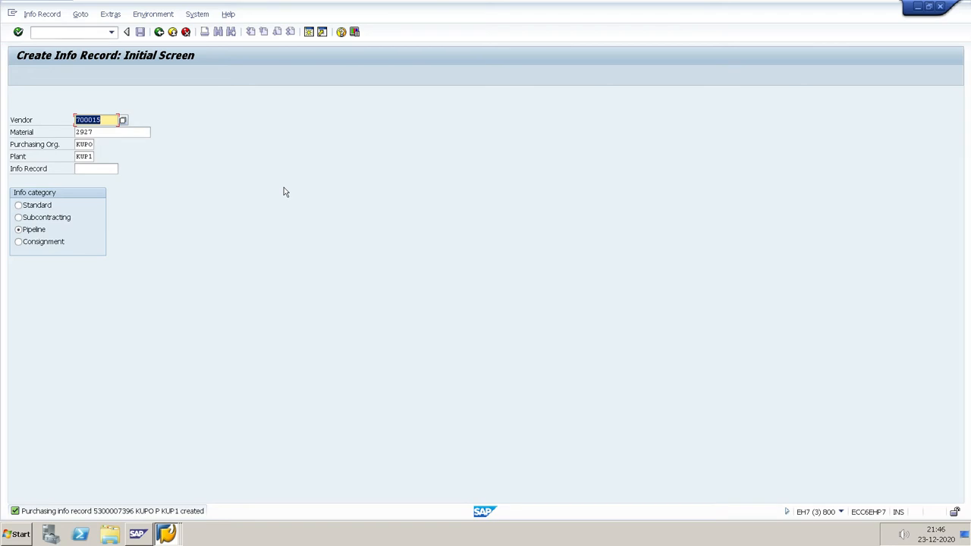
left_click(159, 32)
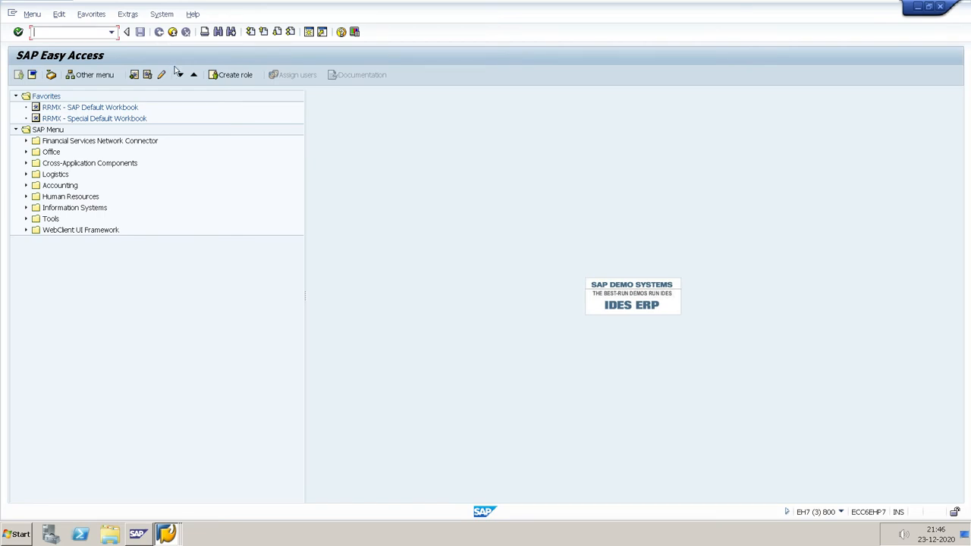
Step: Open the goods movement transaction MIGO and keep the action Goods Issue with reference document Other
type("MIGO")
key("Return")
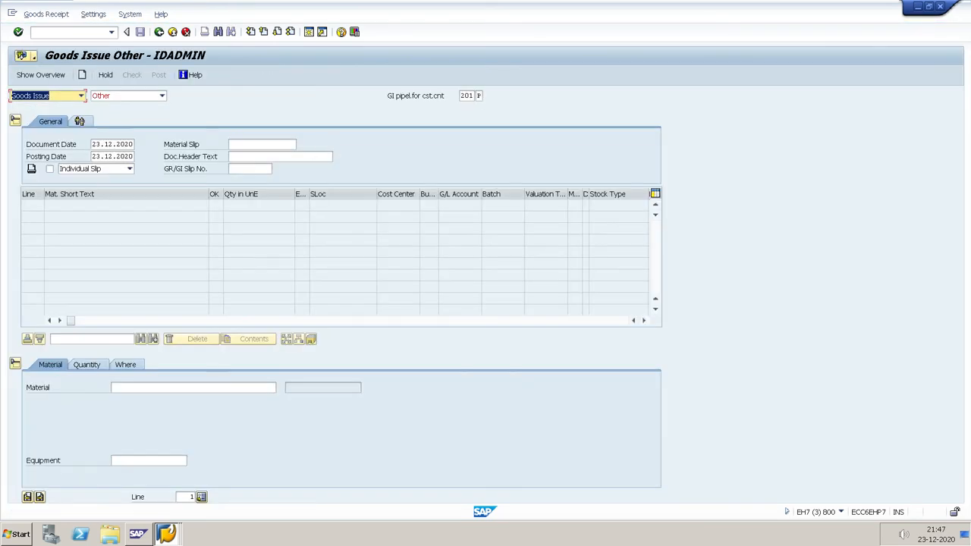
left_click(81, 97)
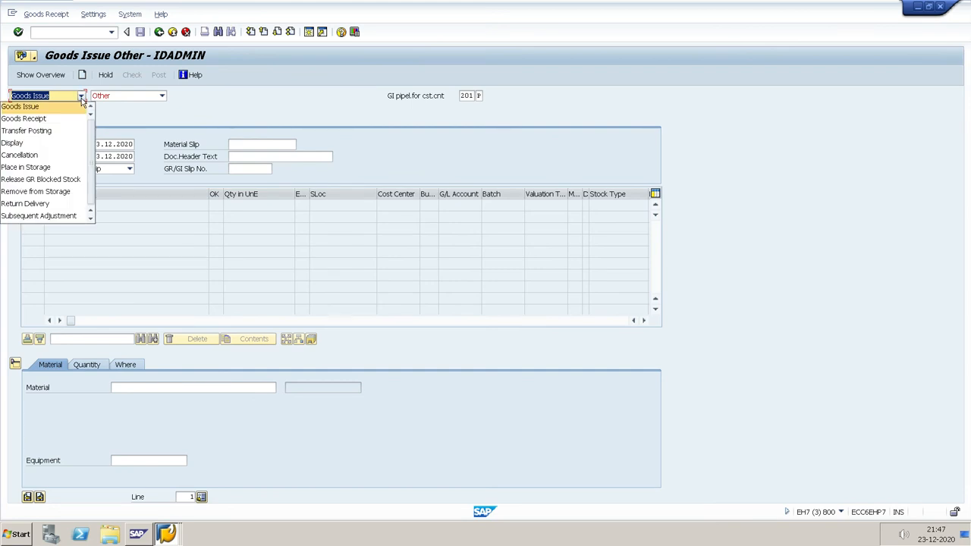
left_click(149, 102)
left_click(161, 97)
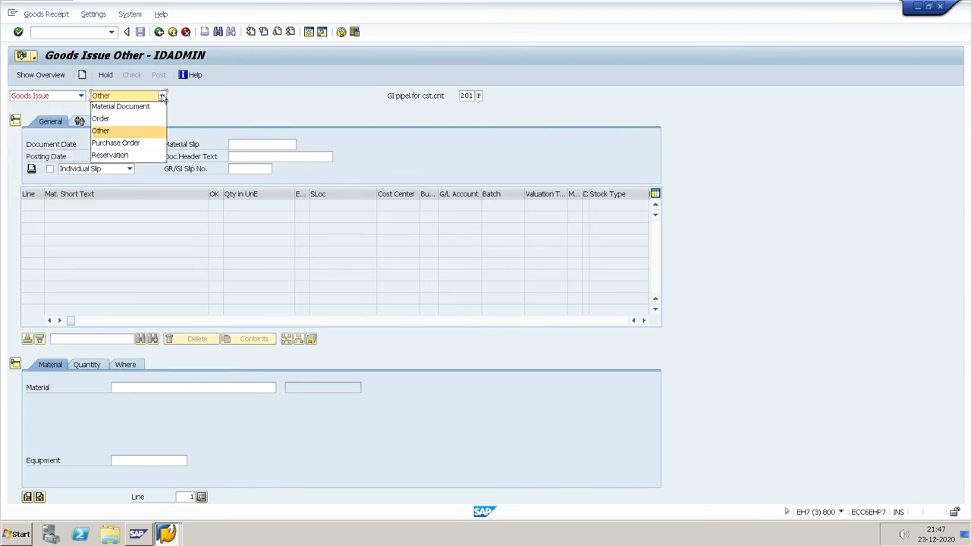
left_click(162, 97)
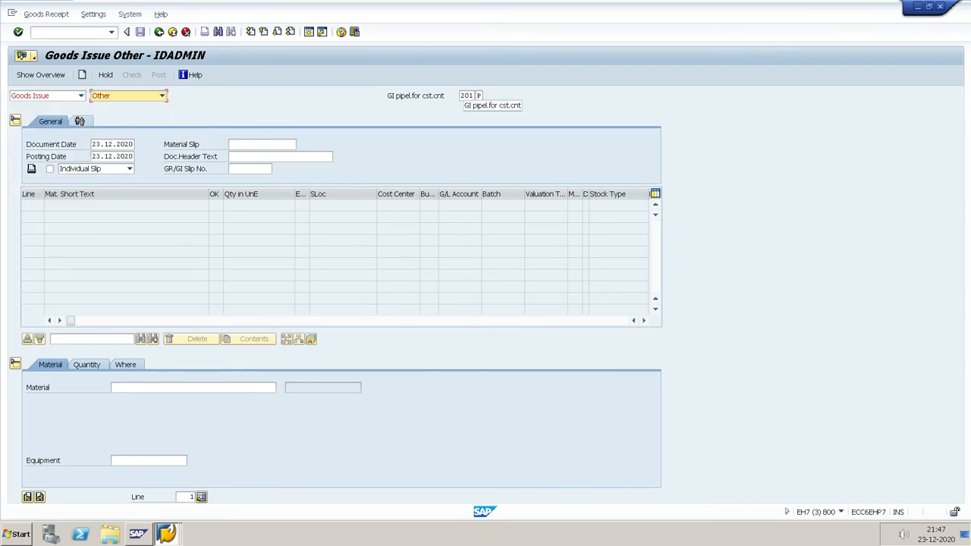
Step: Choose special stock indicator P, Pipeline material, for the goods issue from the possible entries
left_click(478, 97)
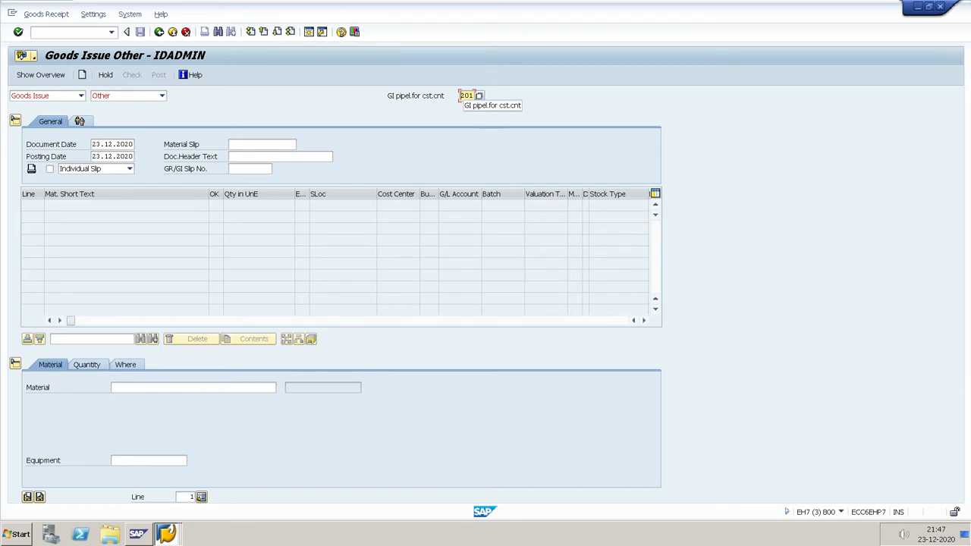
key("Tab")
left_click(488, 97)
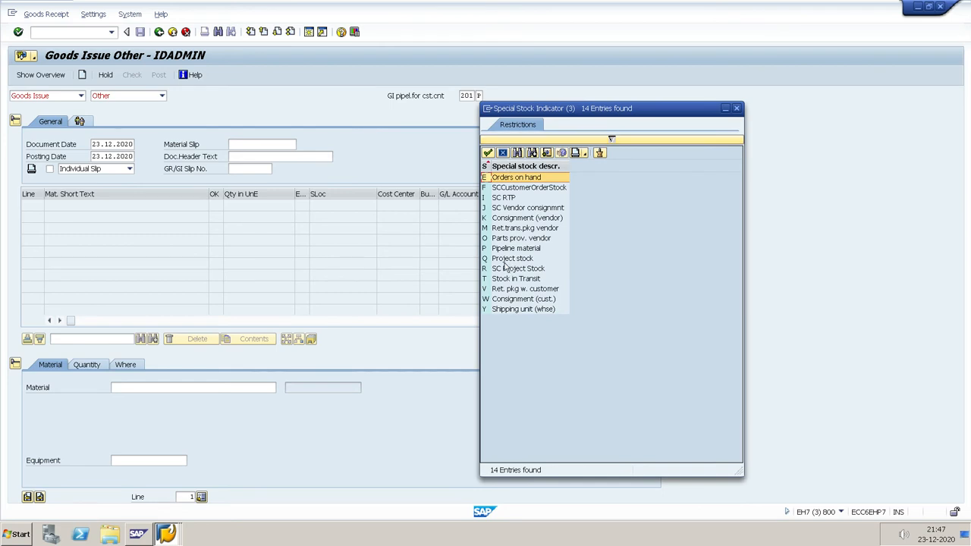
double_click(507, 250)
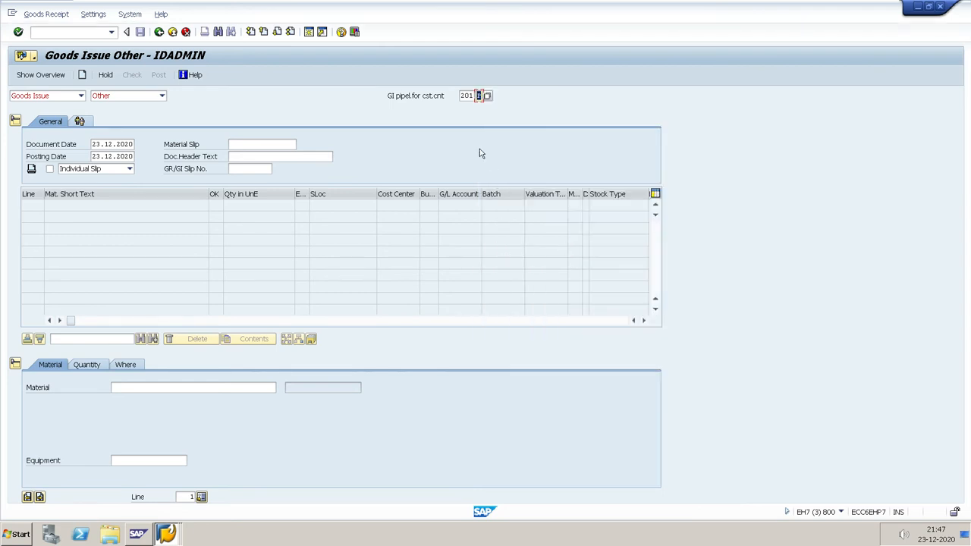
Step: Look up movement type 201 P, Consumption for cost center from pipeline, in the movement type list and close the list
left_click(468, 96)
left_click(479, 96)
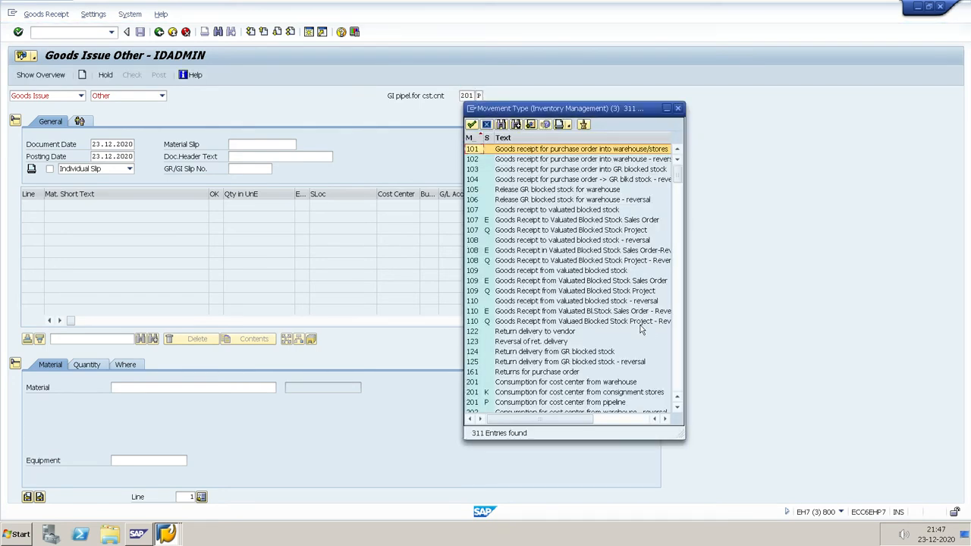
left_click(517, 406)
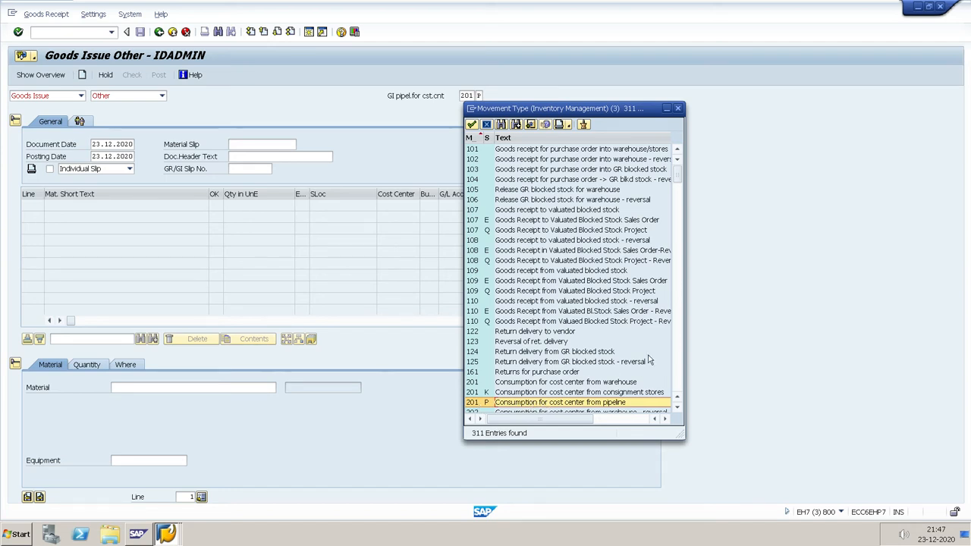
left_click(677, 108)
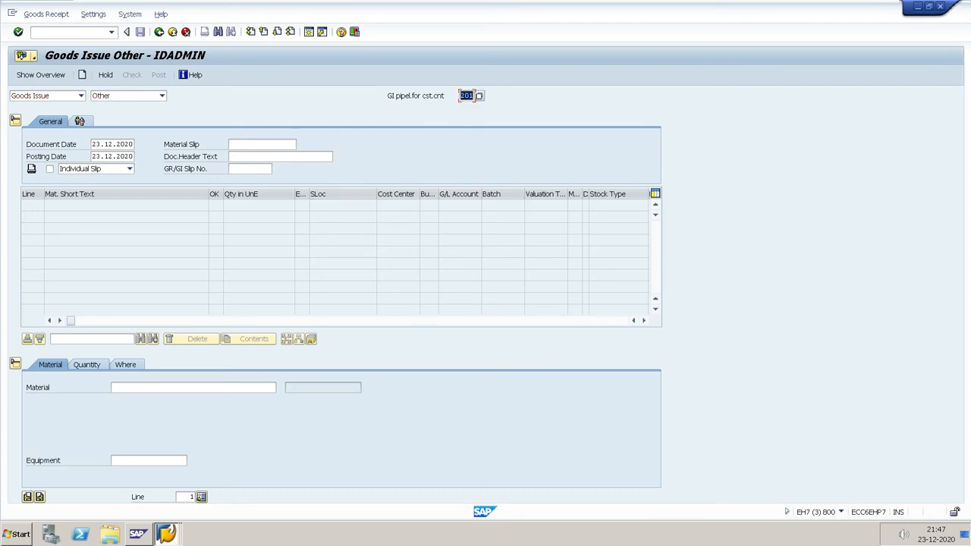
Step: Check the material number in the Materials List session and enter material 2927 for the goods issue item
left_click(114, 386)
key("alt+Tab")
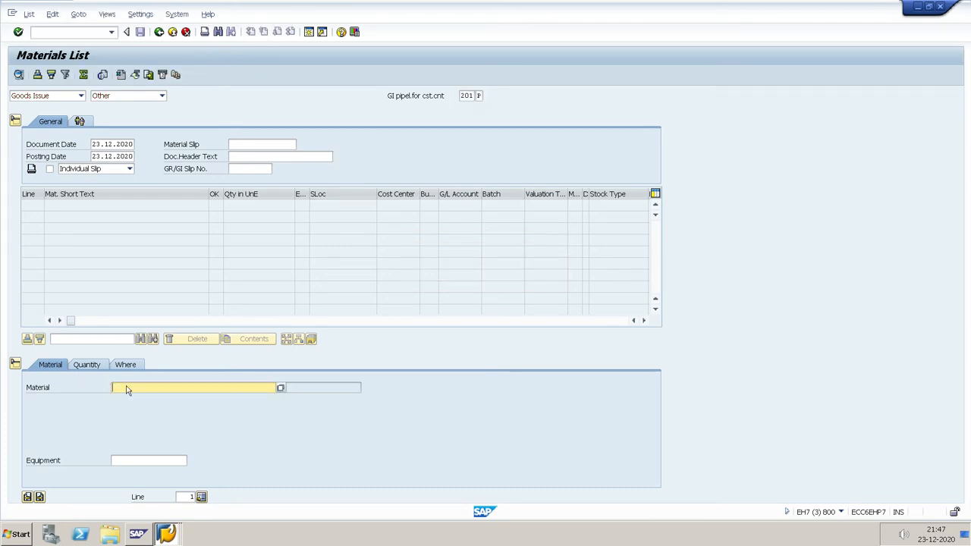
key("alt+Tab")
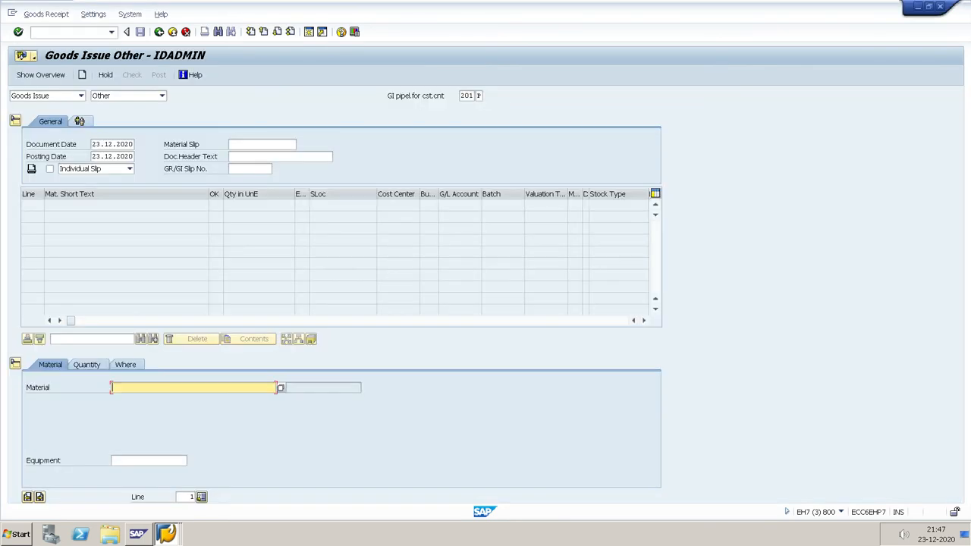
type("2927")
key("Return")
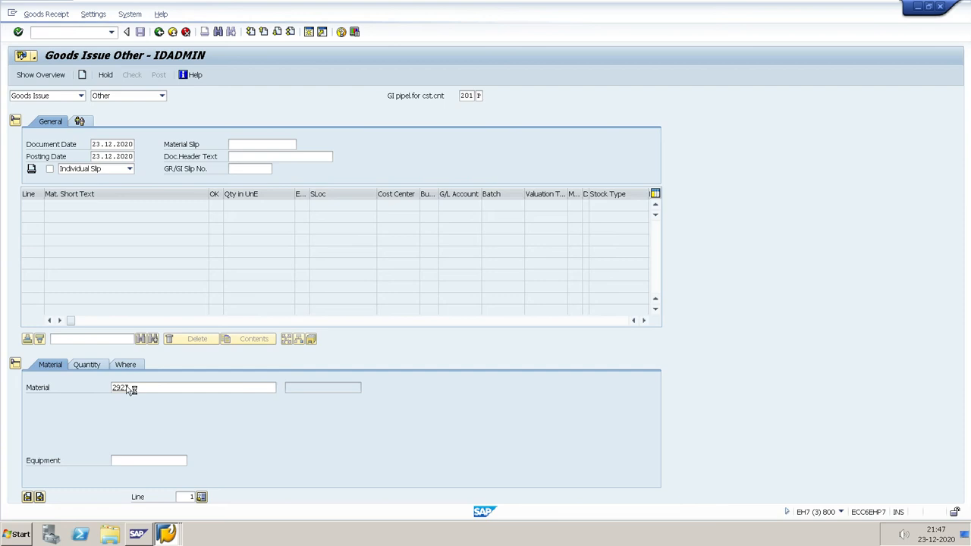
Step: Set the item's quantity in unit of entry to 100 and its plant to KUP1
left_click(90, 369)
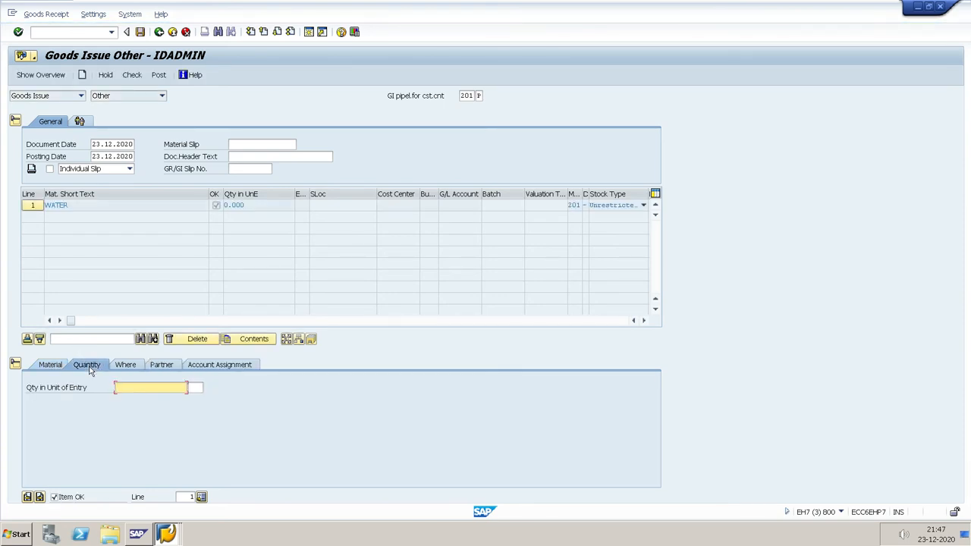
type("100")
key("Return")
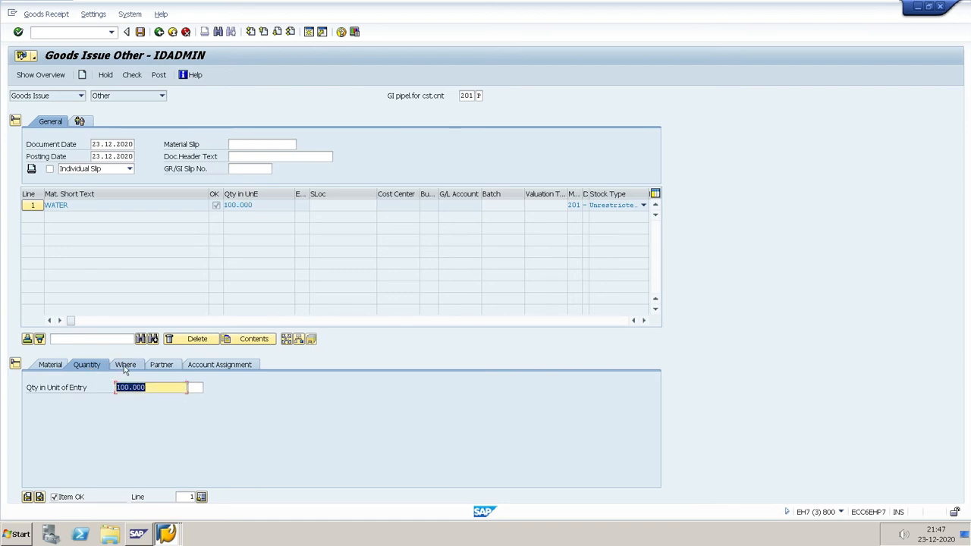
left_click(125, 367)
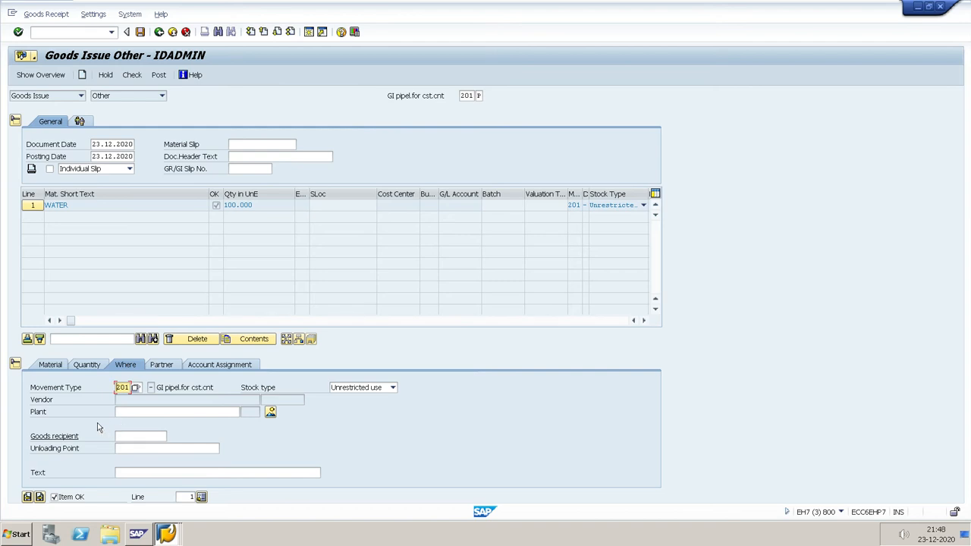
left_click(152, 412)
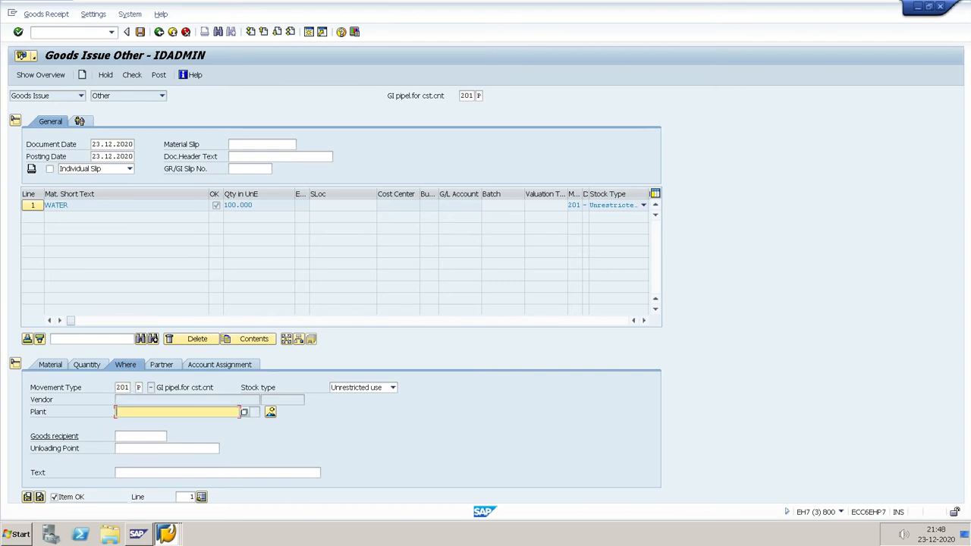
type("K")
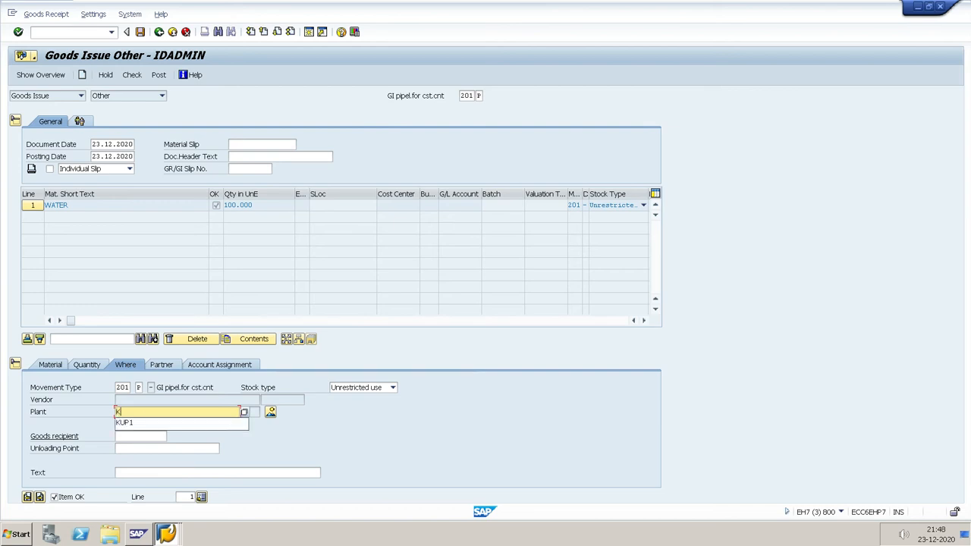
type("UP1")
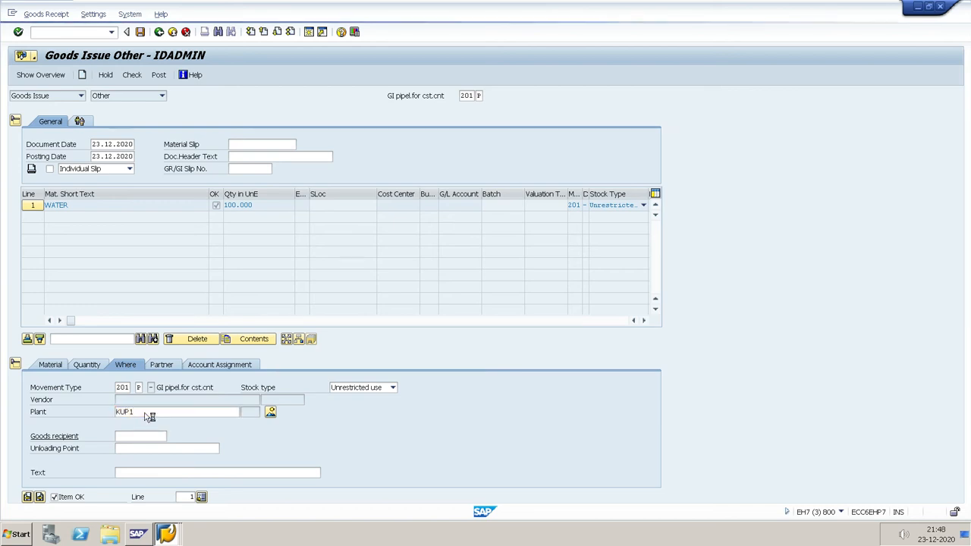
key("Return")
Step: Check the item's vendor, assign it to cost center BHAVCOSTCE, post the goods issue and exit the transaction
left_click(154, 367)
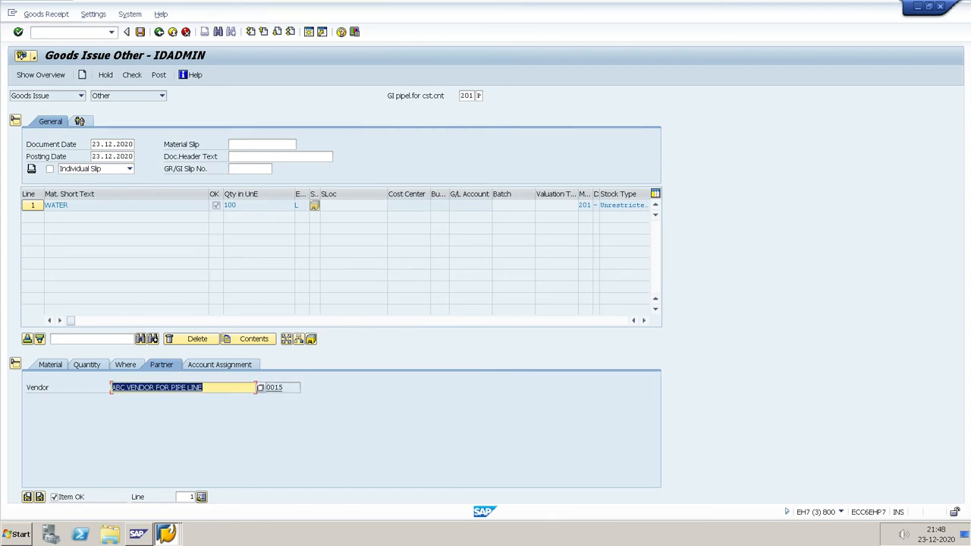
left_click(216, 366)
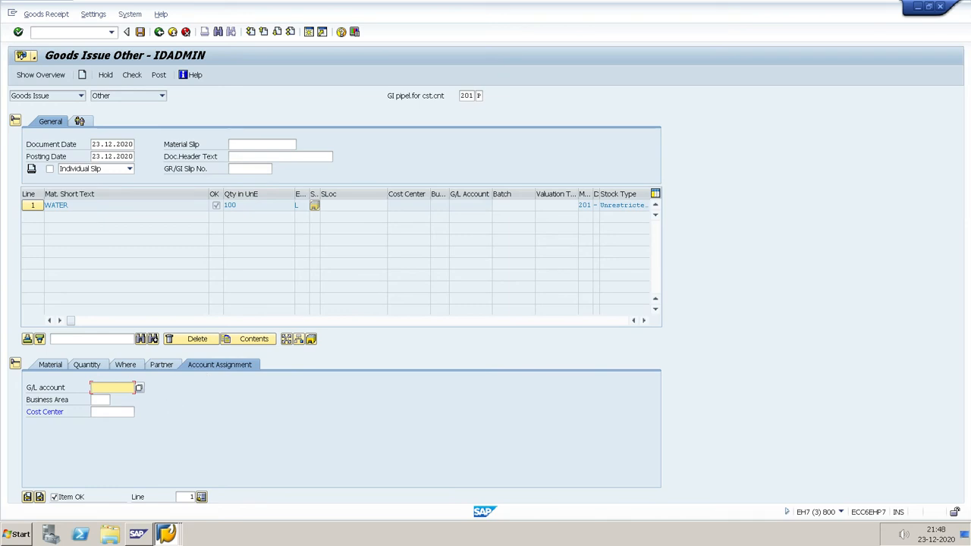
left_click(112, 412)
key("Down")
key("Return")
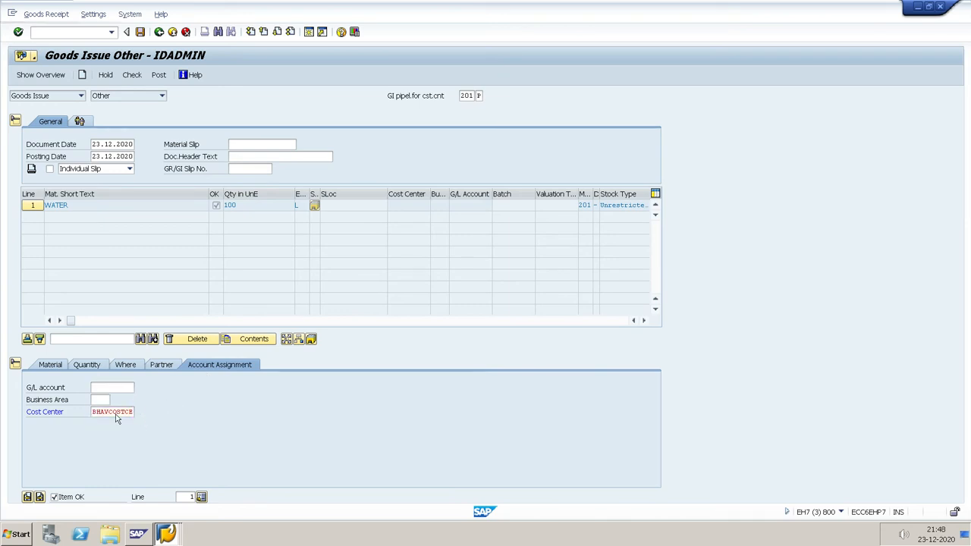
key("Return")
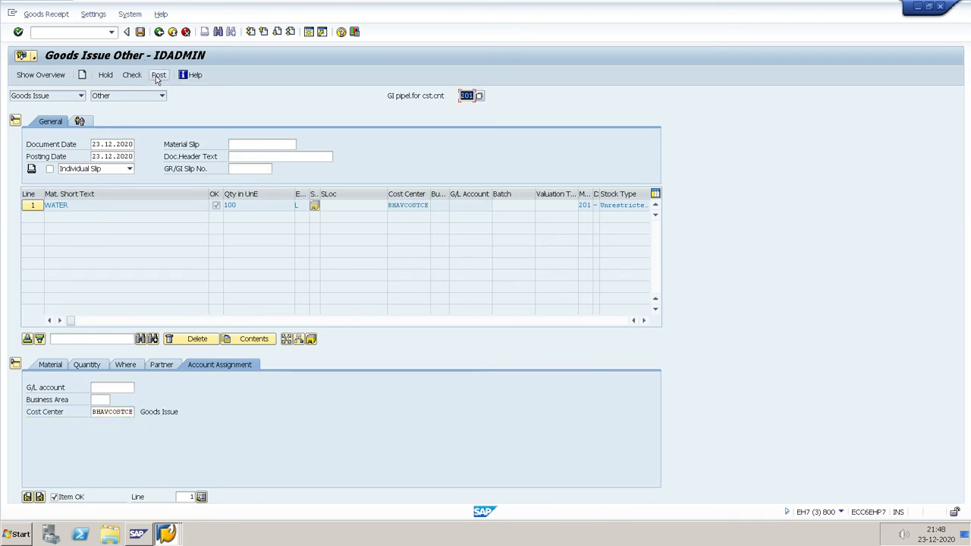
left_click(158, 74)
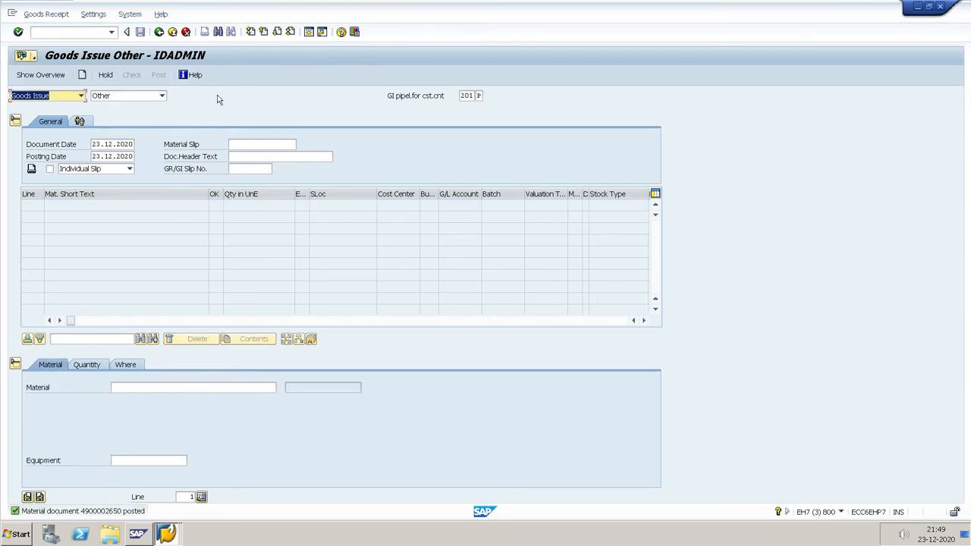
left_click(159, 32)
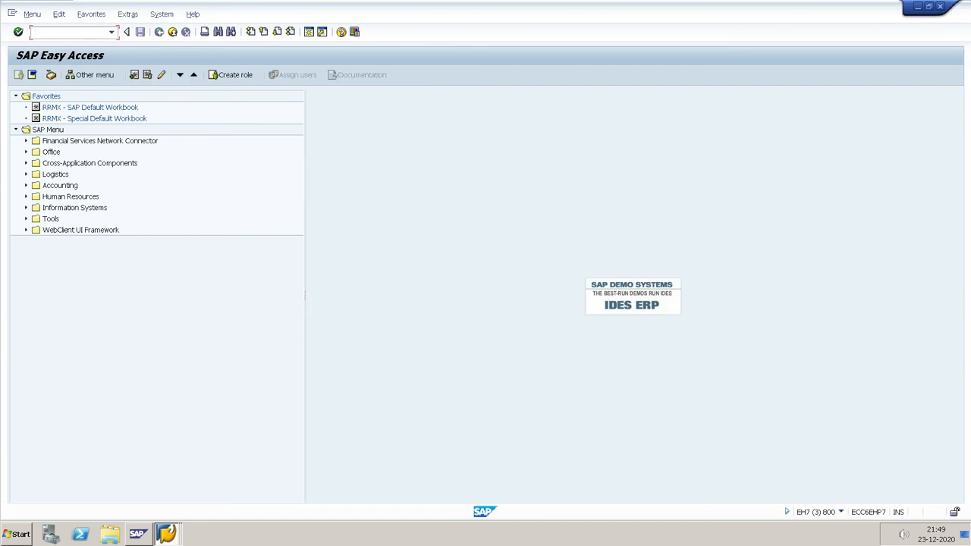
Step: Open transaction MRM1 and start a condition record for output type KONS, Consignment, with key combination CoCode, Vendor
type("MRM1")
key("Return")
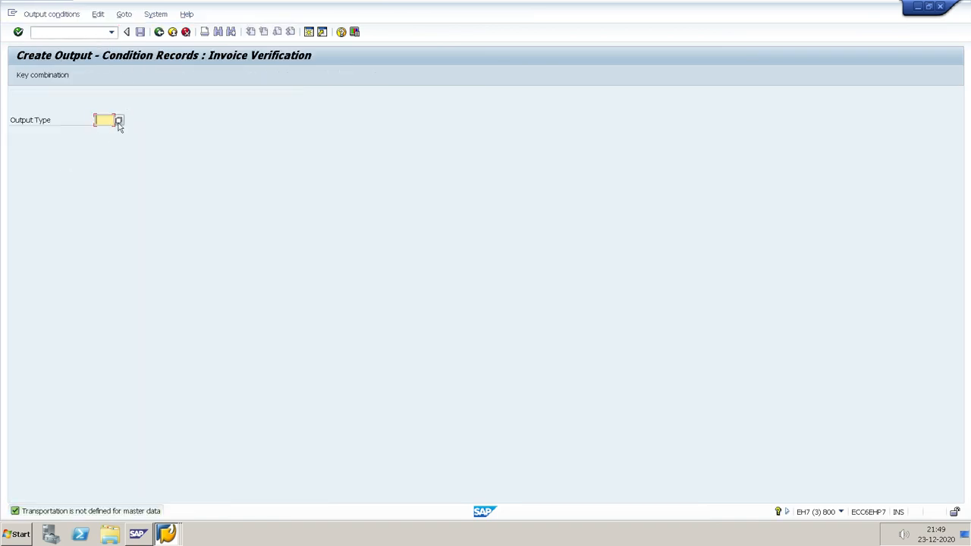
left_click(119, 122)
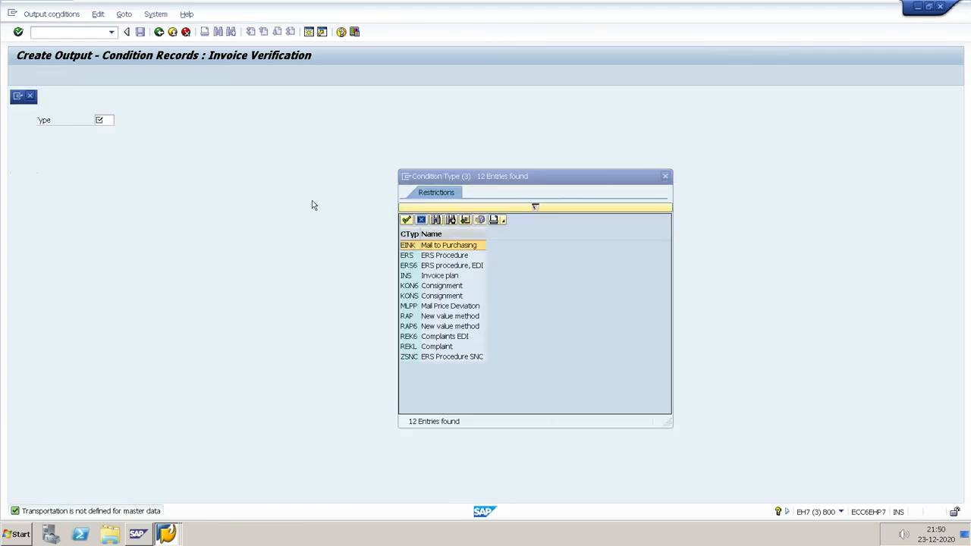
left_click(424, 296)
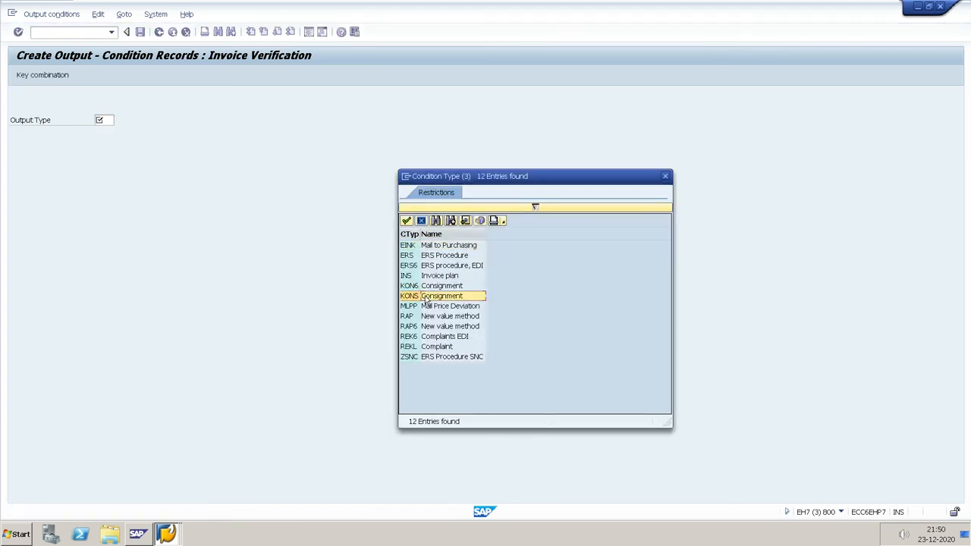
double_click(426, 301)
key("Return")
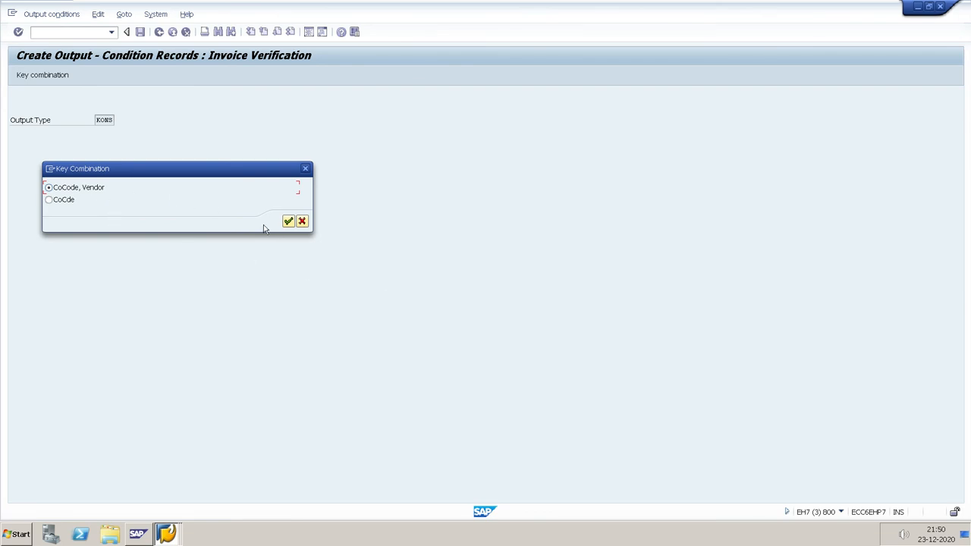
left_click(288, 222)
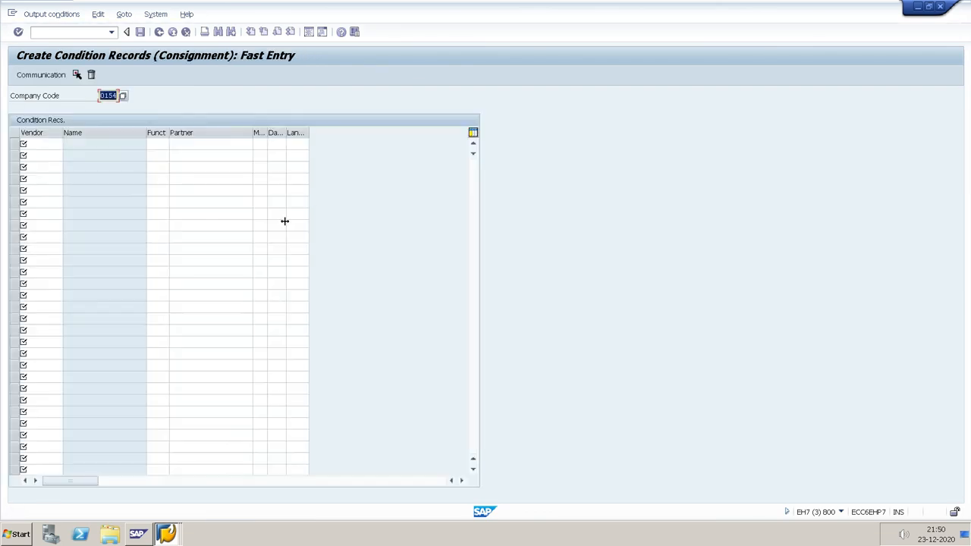
Step: Search the vendors of company code 0154 and add ABC VENDOR FOR PIPE LINE to the first condition record line
left_click(61, 144)
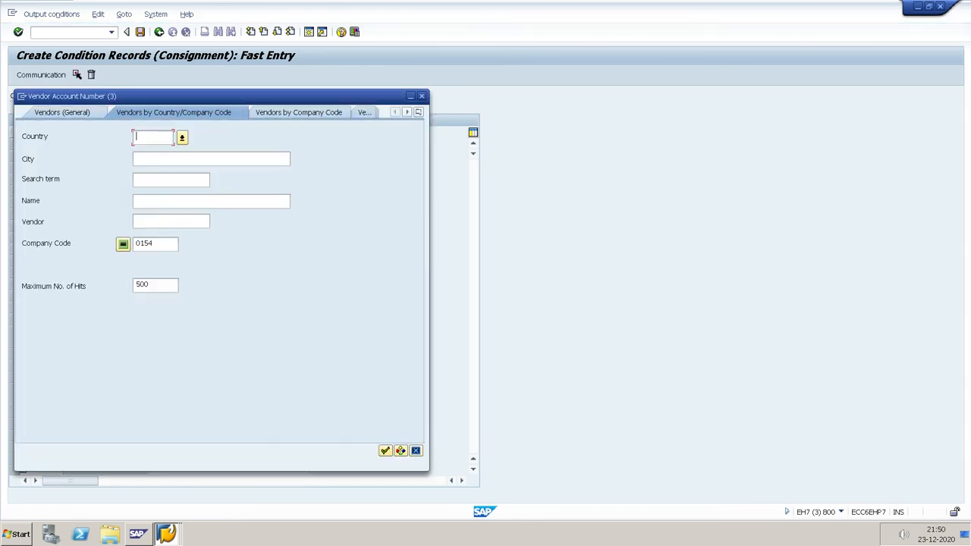
key("Return")
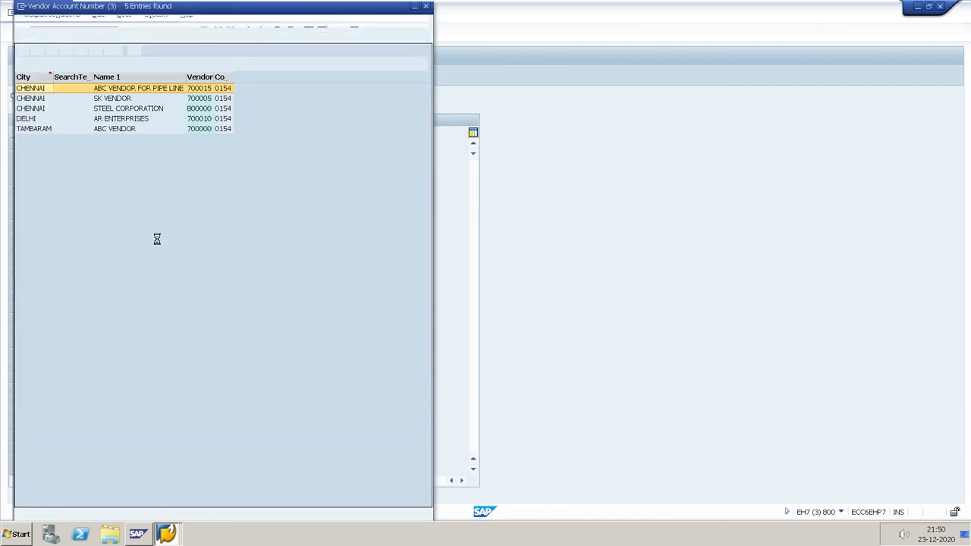
double_click(44, 89)
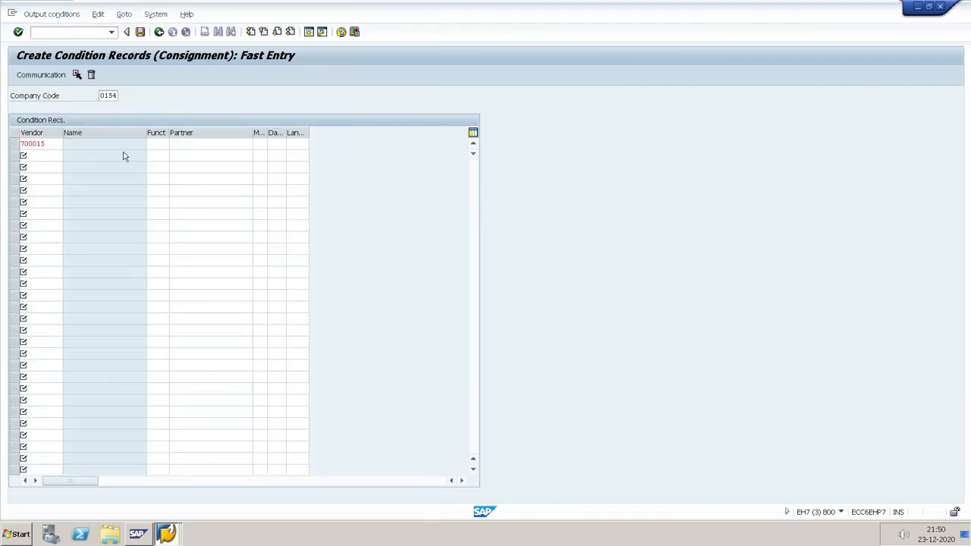
key("Return")
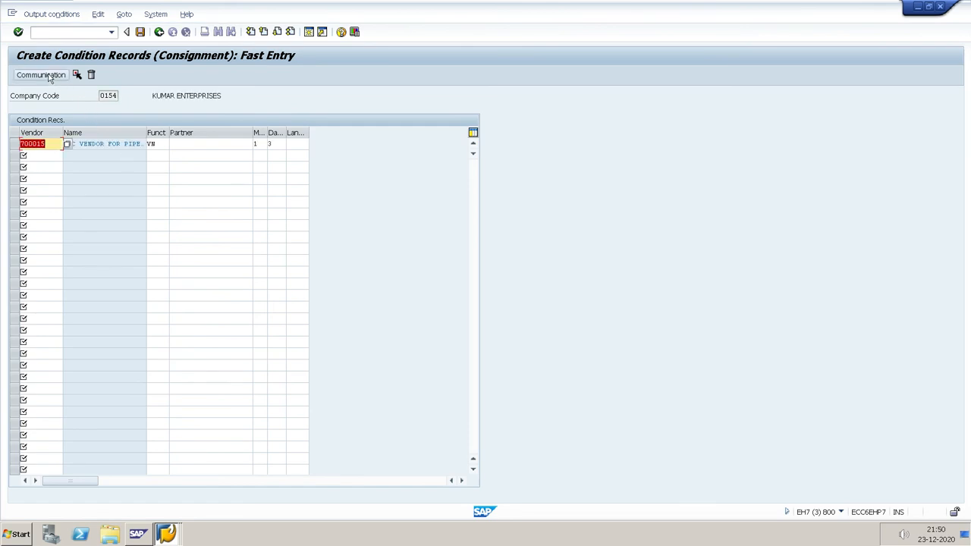
Step: Set the record's output device to LP01 with Print immediately, save the condition record, and exit to the start screen
left_click(42, 75)
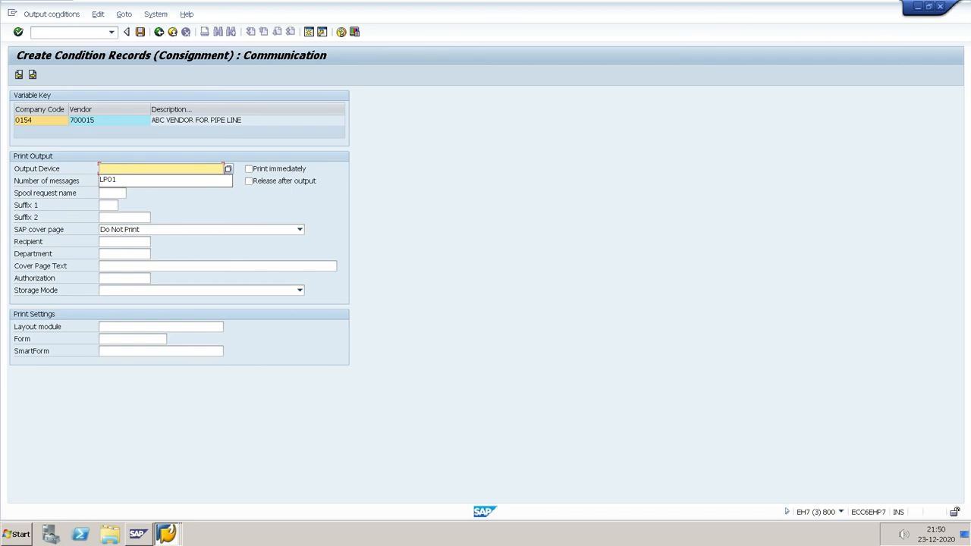
left_click(142, 180)
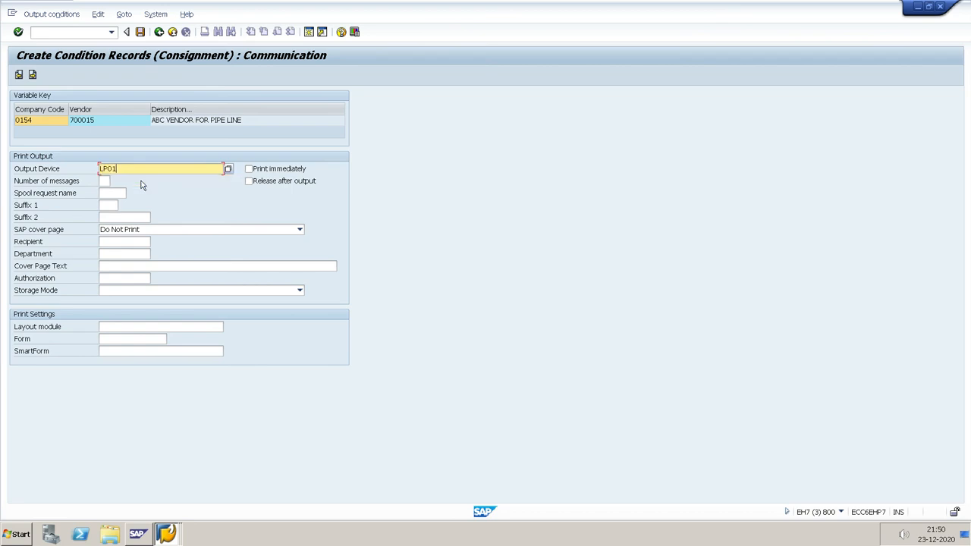
left_click(249, 170)
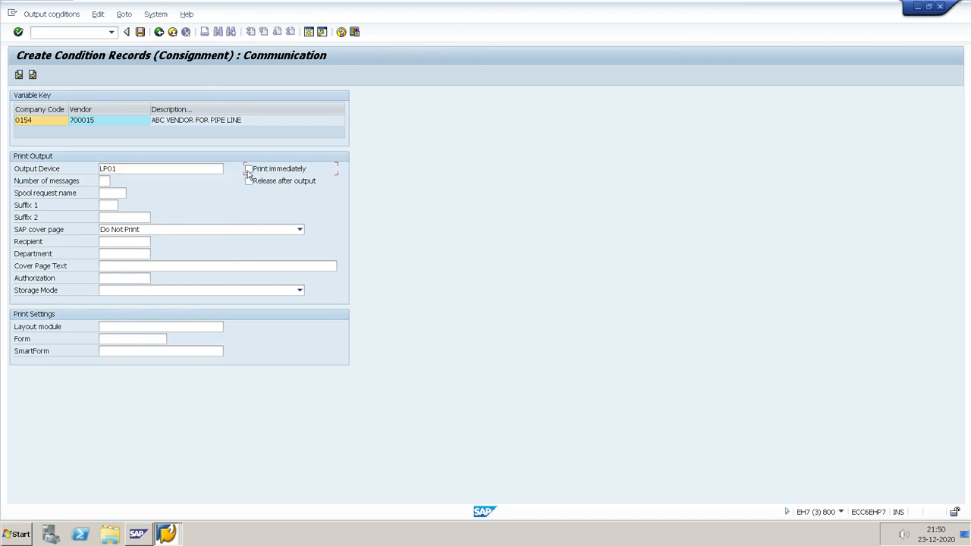
left_click(140, 31)
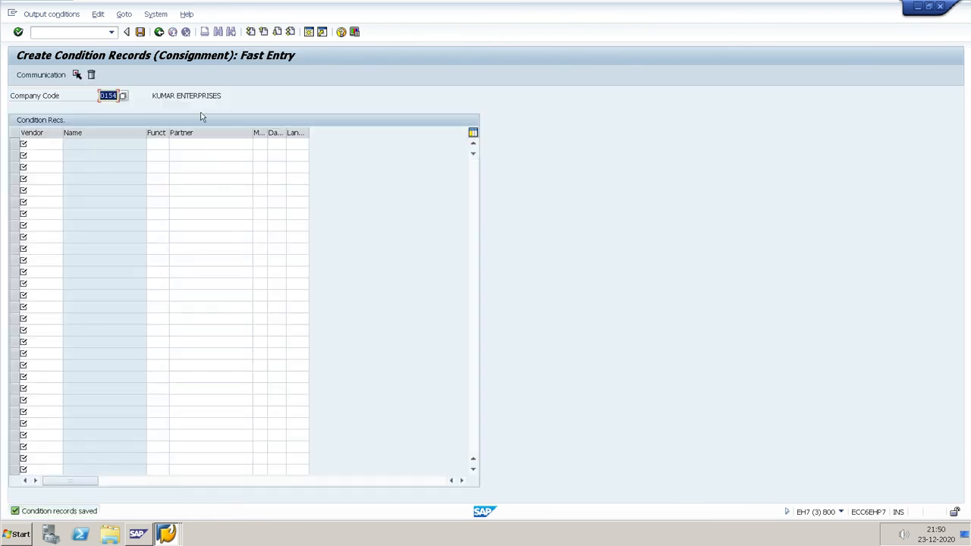
left_click(159, 32)
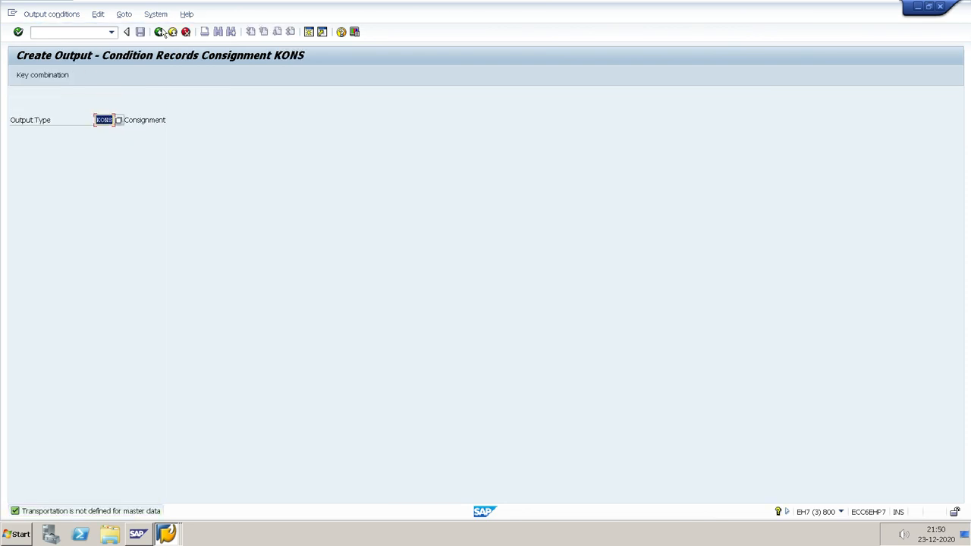
left_click(160, 31)
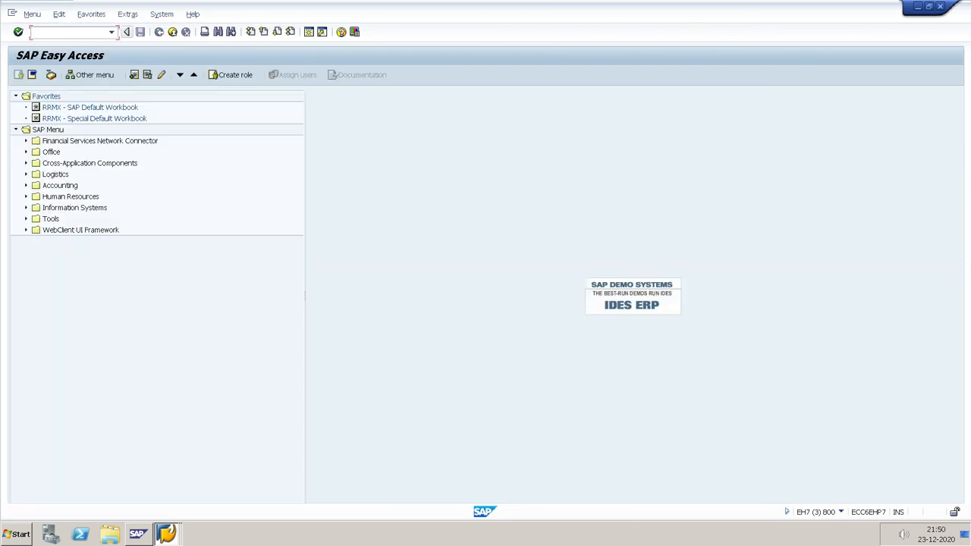
Step: Open the Consignment and Pipeline Settlement transaction MRKO
type("MRK0")
key("Return")
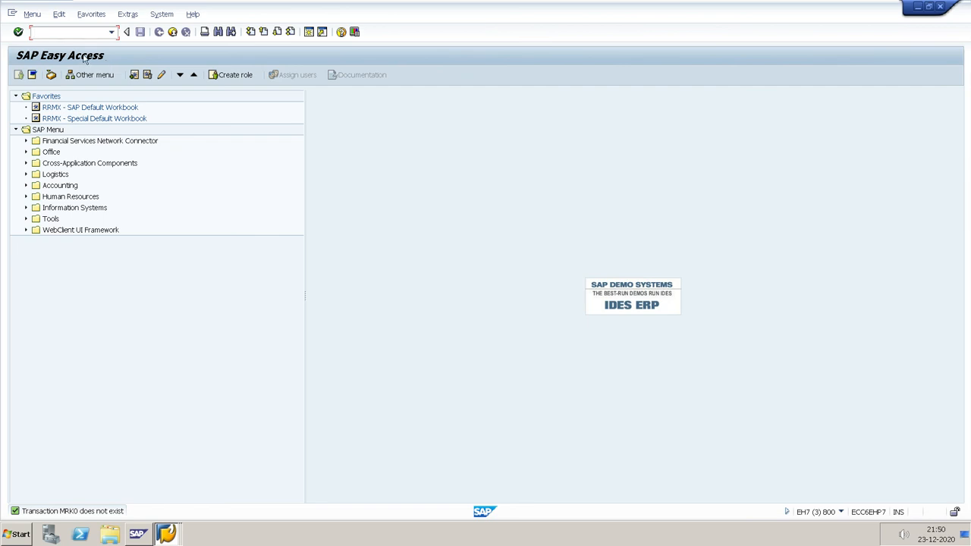
type("MRKO")
key("Return")
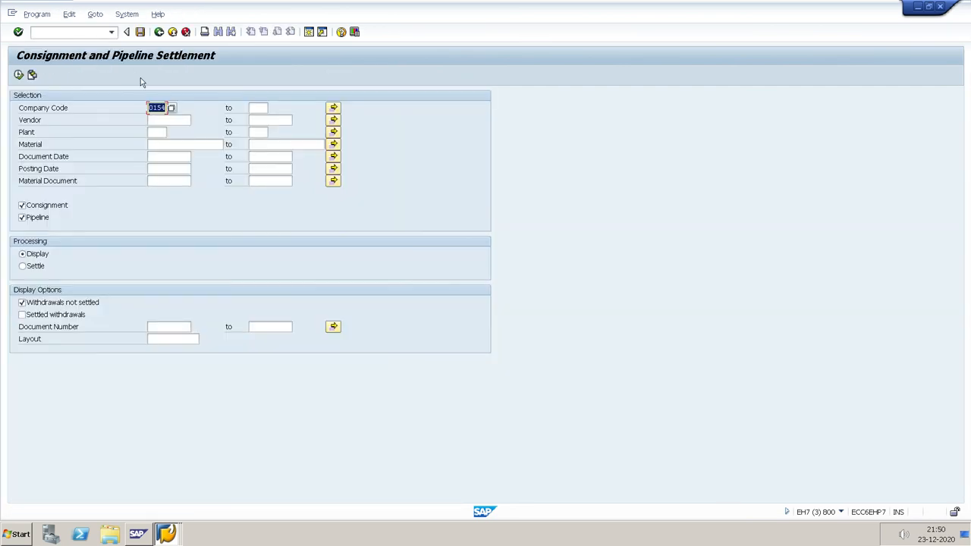
Step: Search for vendors in country IN under company code 0154 and select ABC VENDOR FOR PIPE LINE as the settlement vendor
left_click(168, 120)
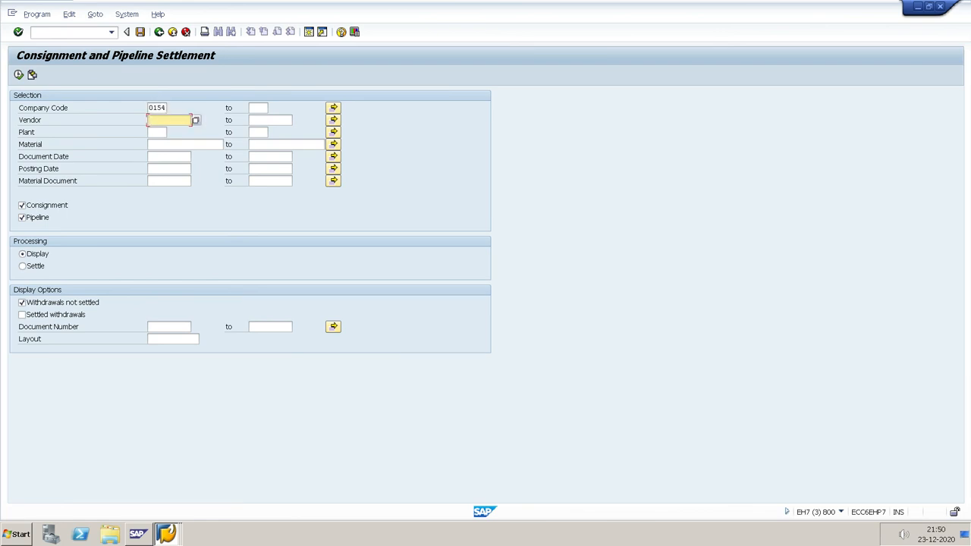
left_click(195, 120)
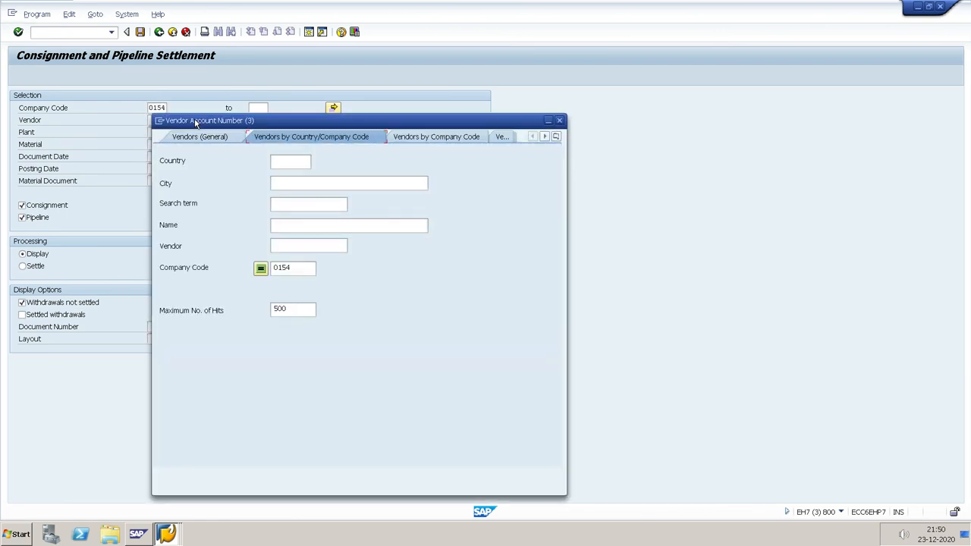
type("IN")
key("Return")
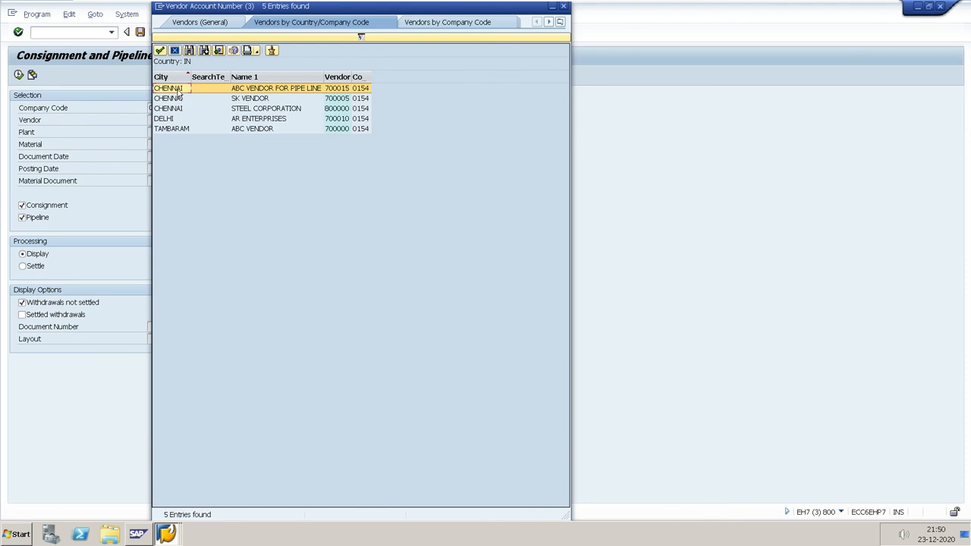
double_click(177, 90)
Step: Restrict the settlement selection to plant KUP1 and material 2927, looking up the number for WATER in the open materials list
left_click(157, 132)
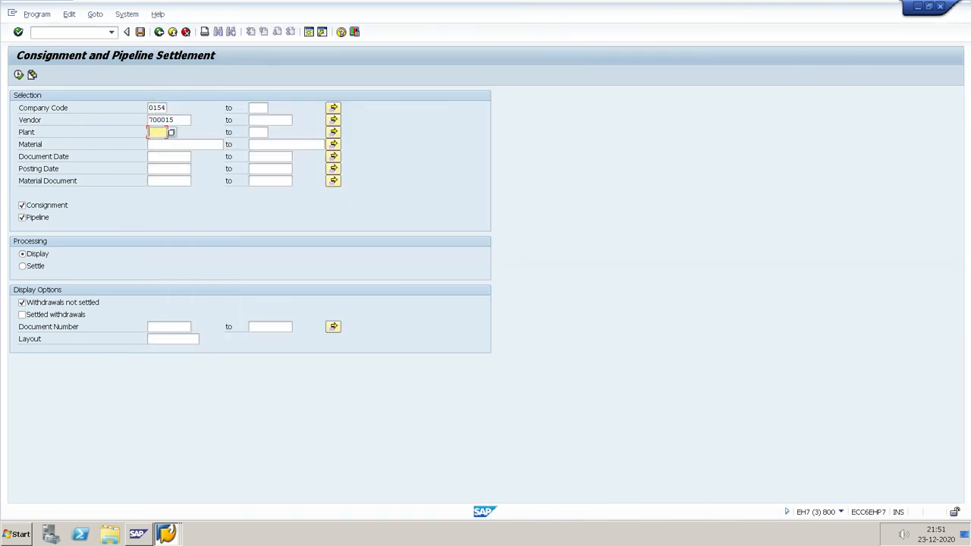
type("KUP1")
key("Tab")
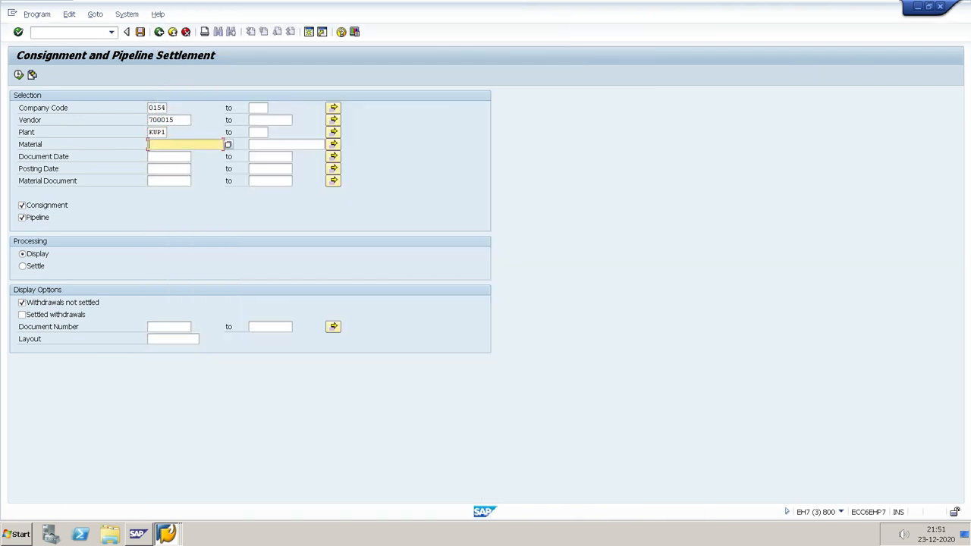
key("F4")
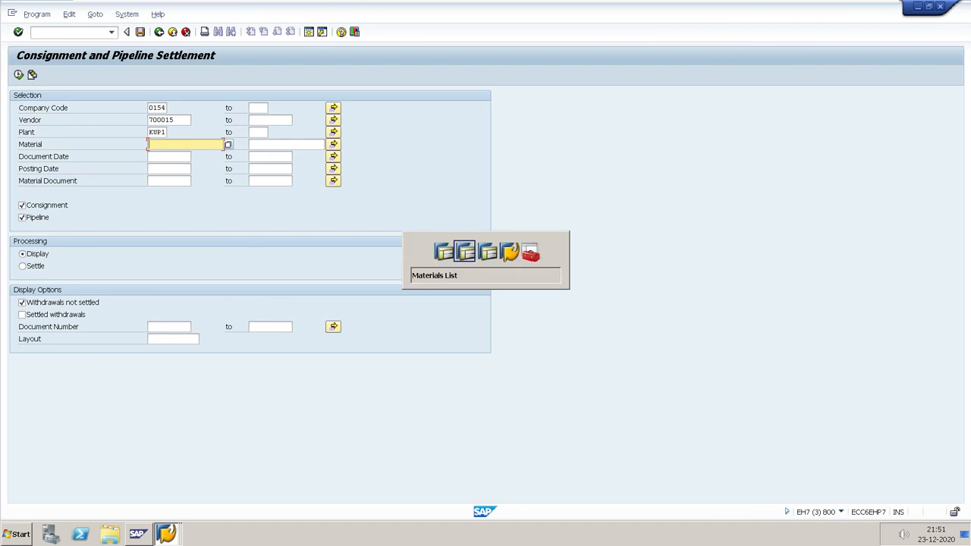
key("alt+Tab")
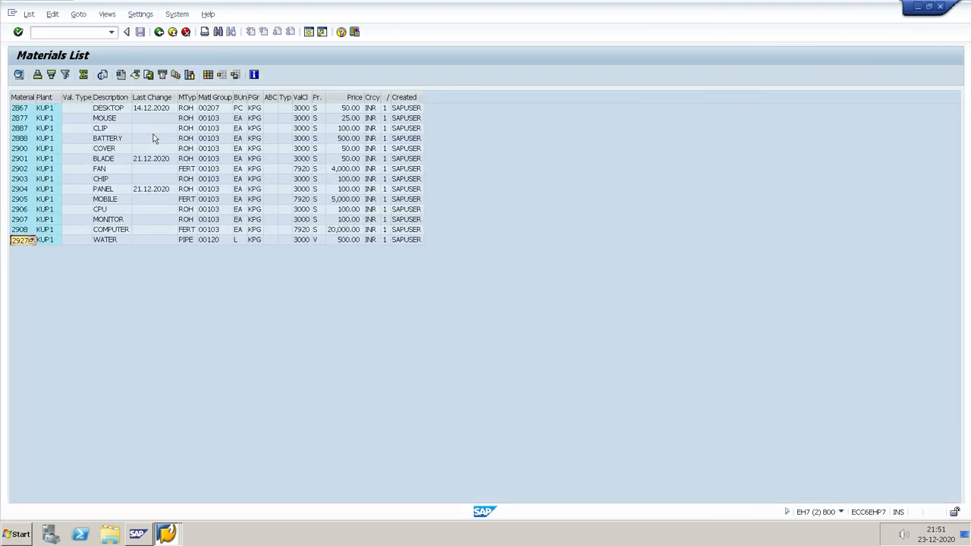
key("F3")
key("alt+Tab")
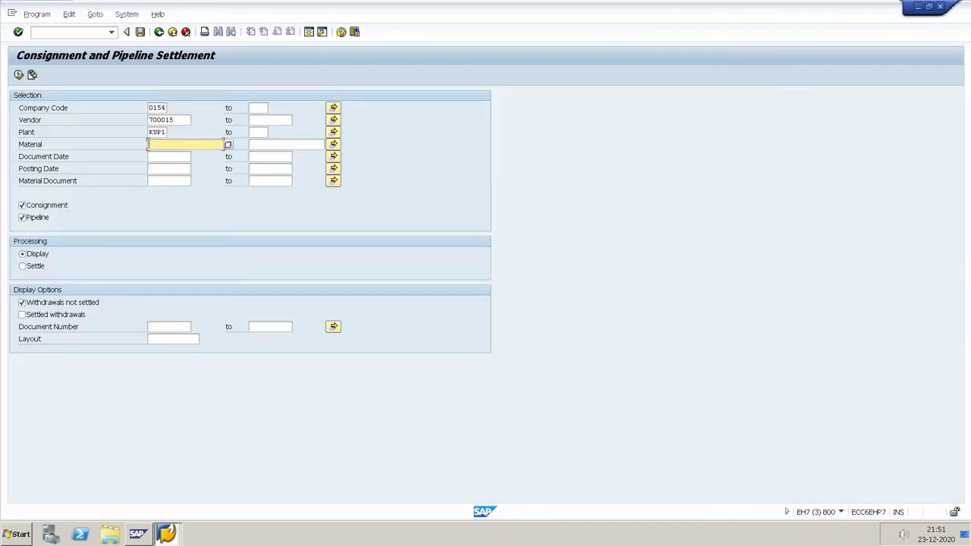
type("2")
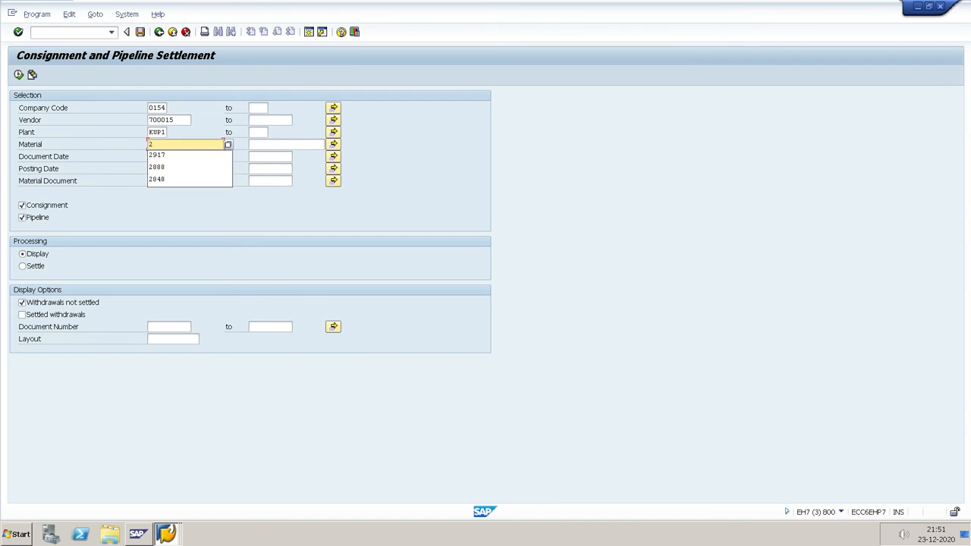
type("927")
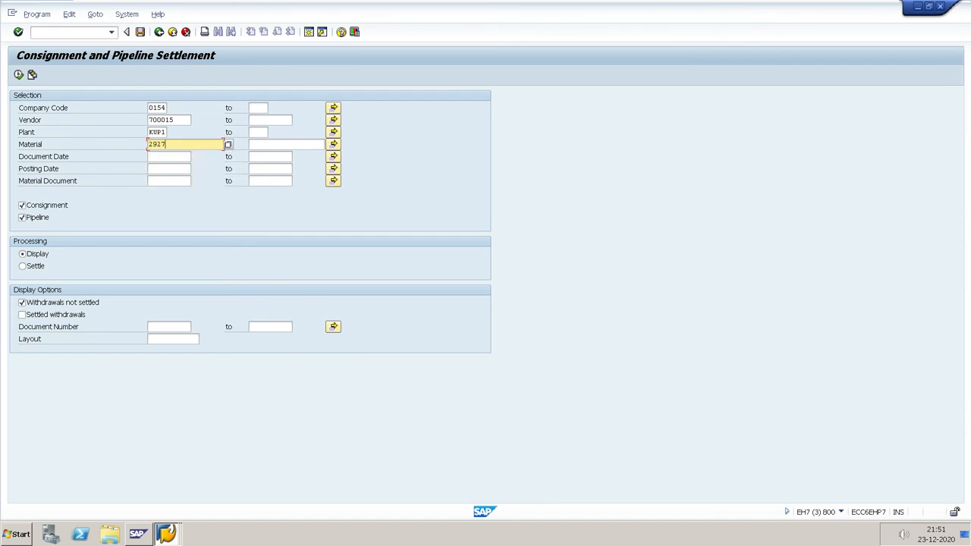
Step: Exclude consignment from the selection, execute the pipeline withdrawals with processing option Settle, and exit to the start screen
left_click(31, 209)
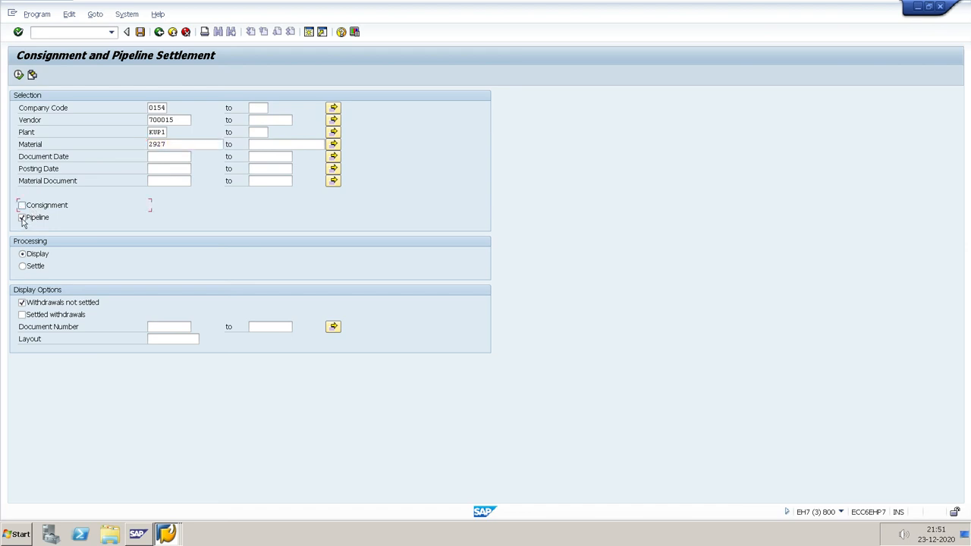
left_click(24, 266)
left_click(19, 75)
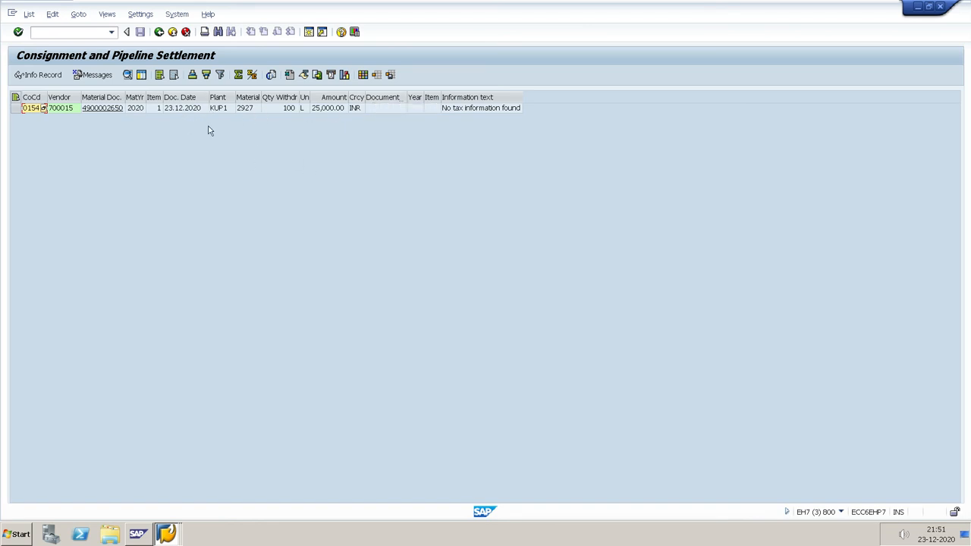
left_click(159, 33)
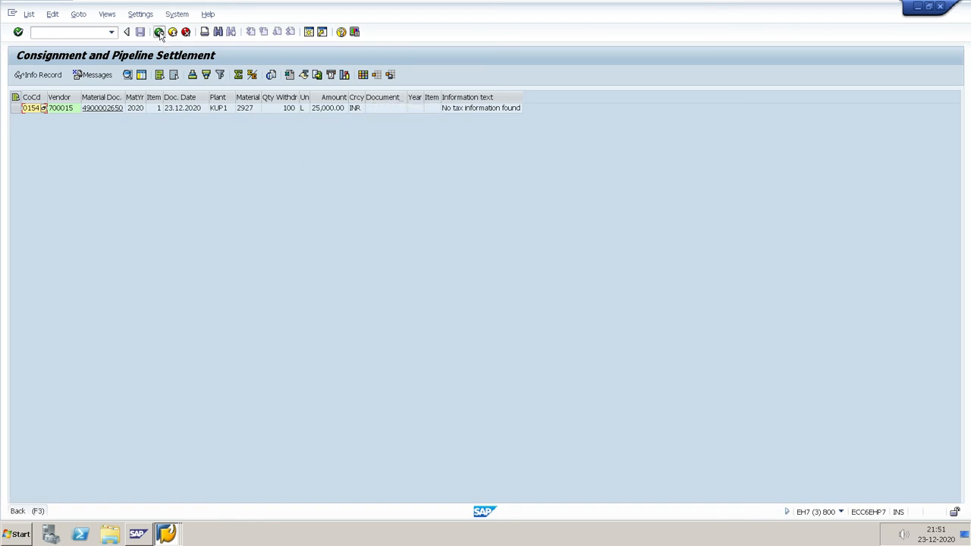
left_click(160, 32)
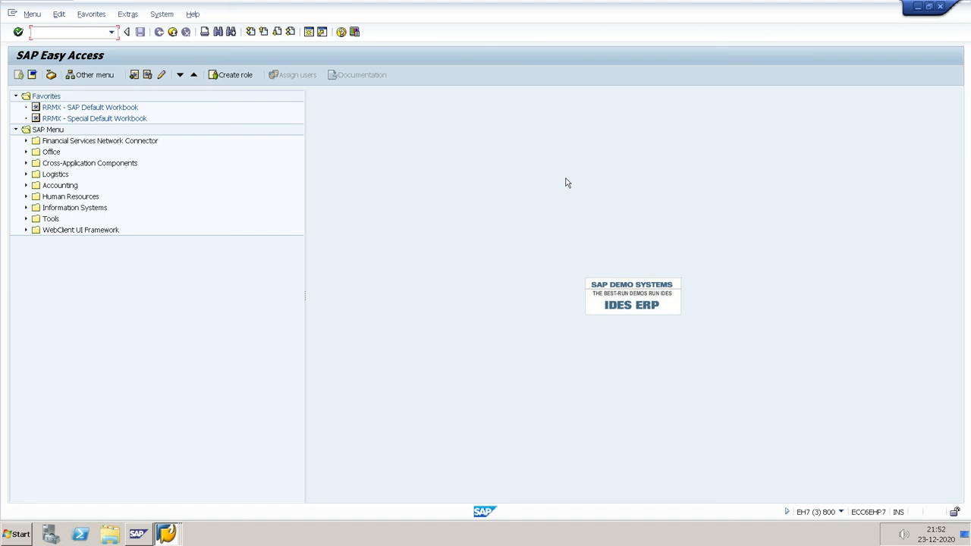
mouse_move(815, 2)
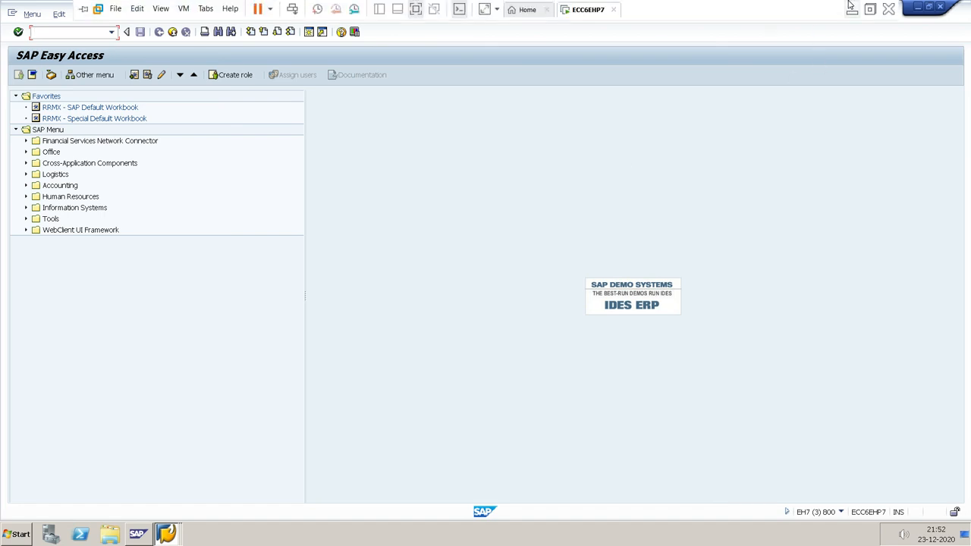